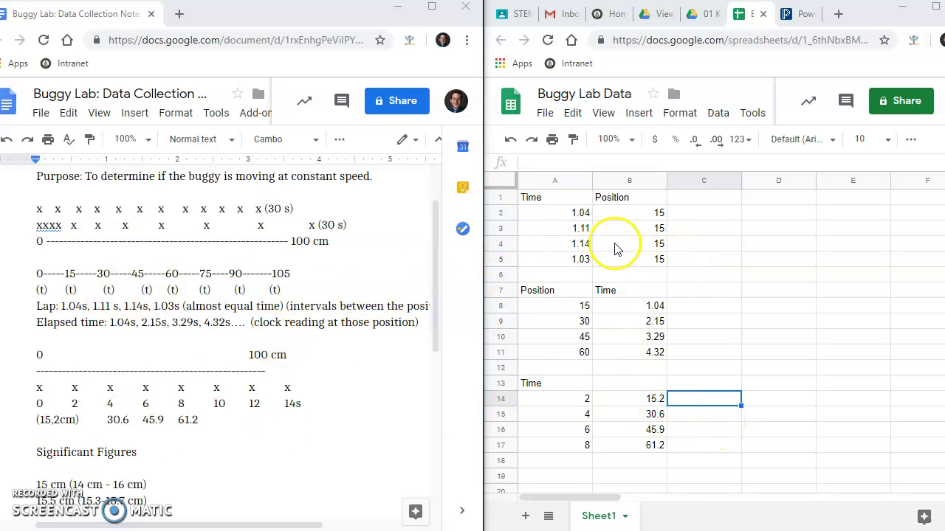
- Review the Time and Position values of the first data table in A1:B5
drag(573, 199, 657, 259)
click(670, 243)
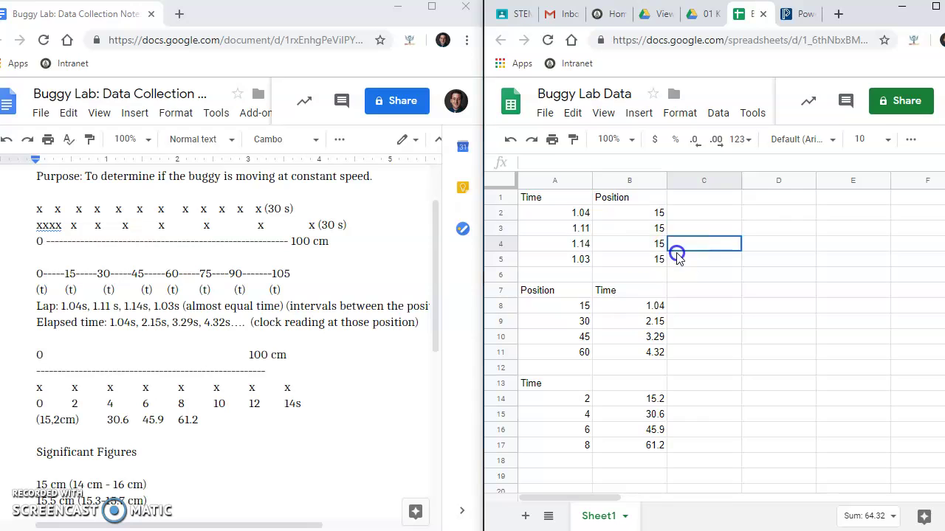
drag(622, 193, 628, 222)
click(647, 214)
click(658, 229)
click(654, 213)
click(645, 230)
click(642, 245)
click(637, 259)
drag(581, 213, 578, 262)
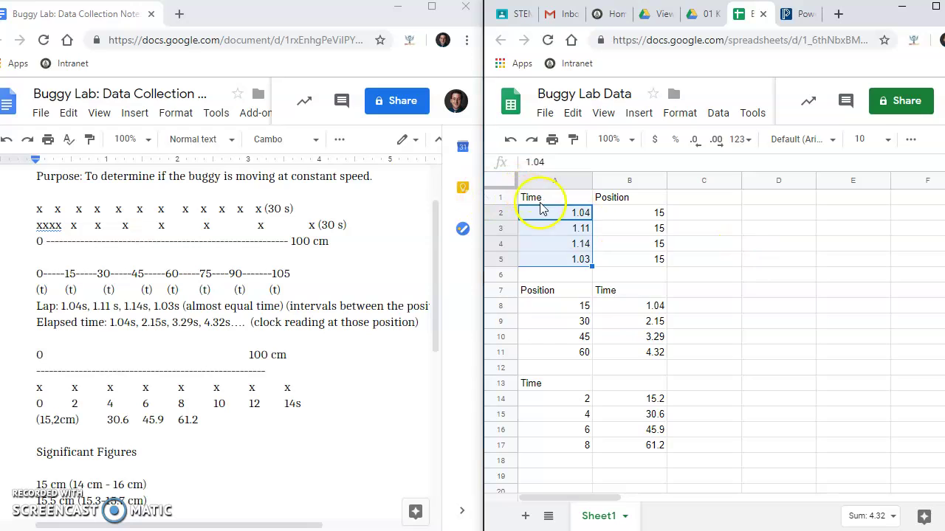
click(675, 246)
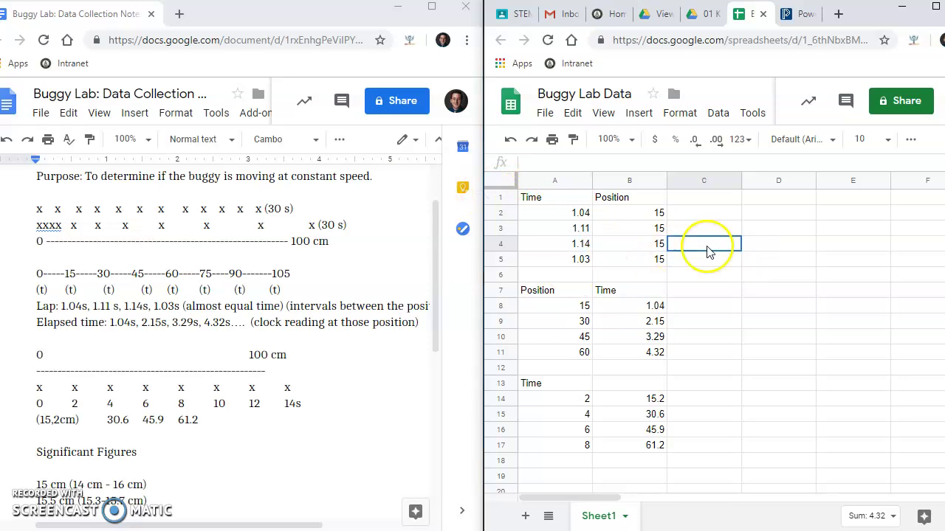
drag(564, 205, 610, 261)
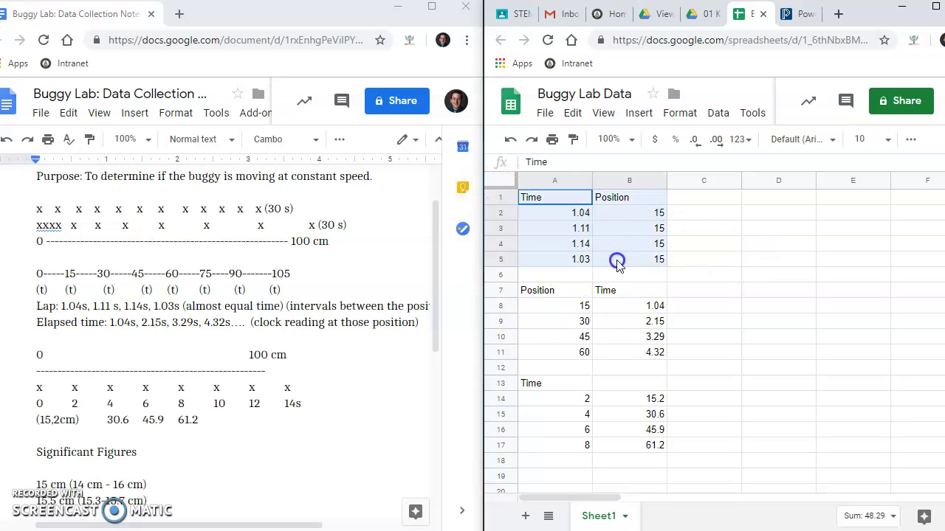
click(722, 245)
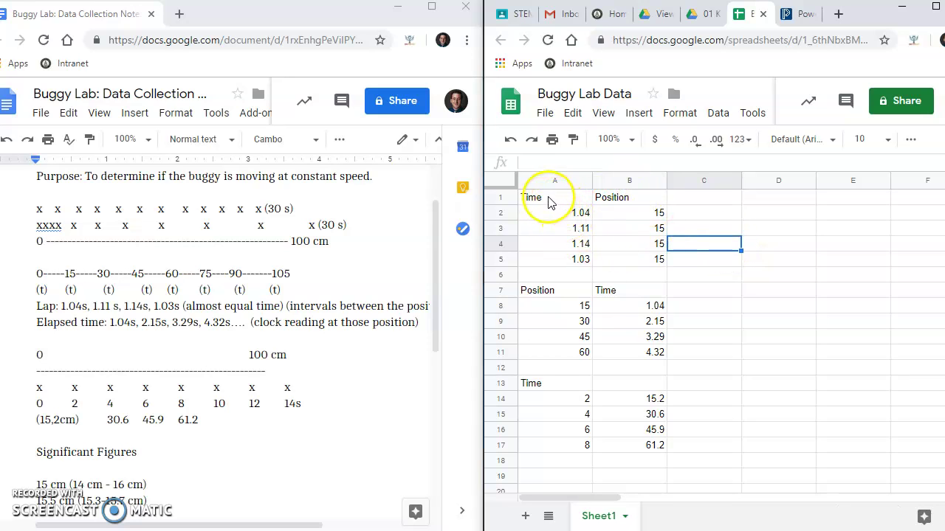
drag(545, 202, 568, 259)
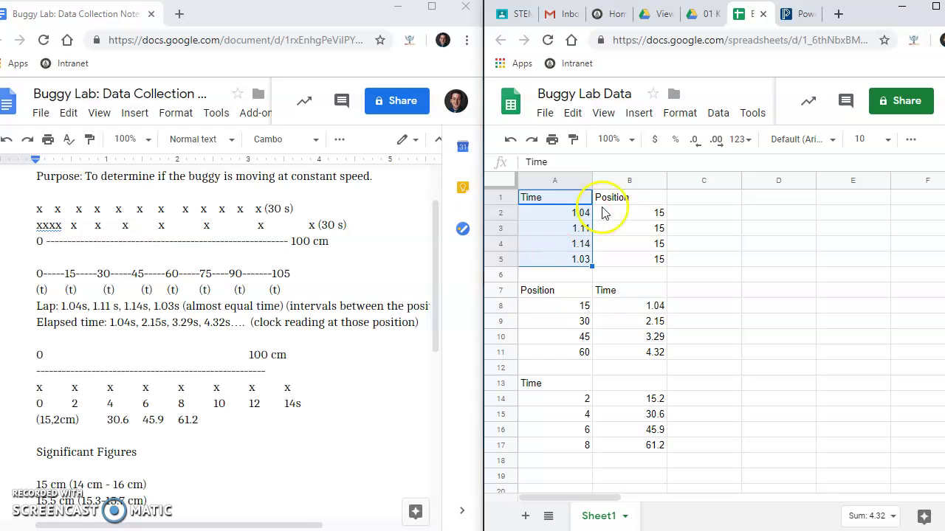
drag(614, 204, 612, 266)
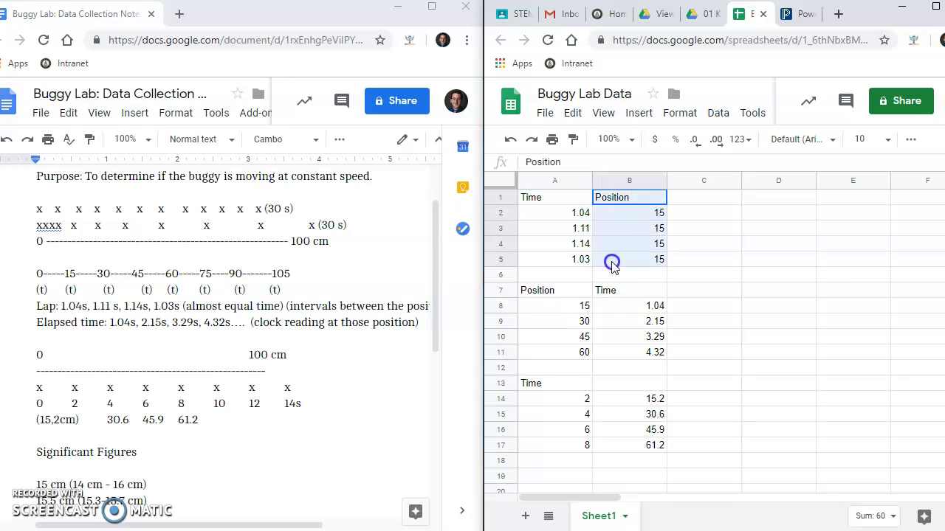
click(682, 231)
- Insert a chart from the Time and Position data in A1:B5, maximize the window and move the chart beside the data
drag(582, 203, 615, 262)
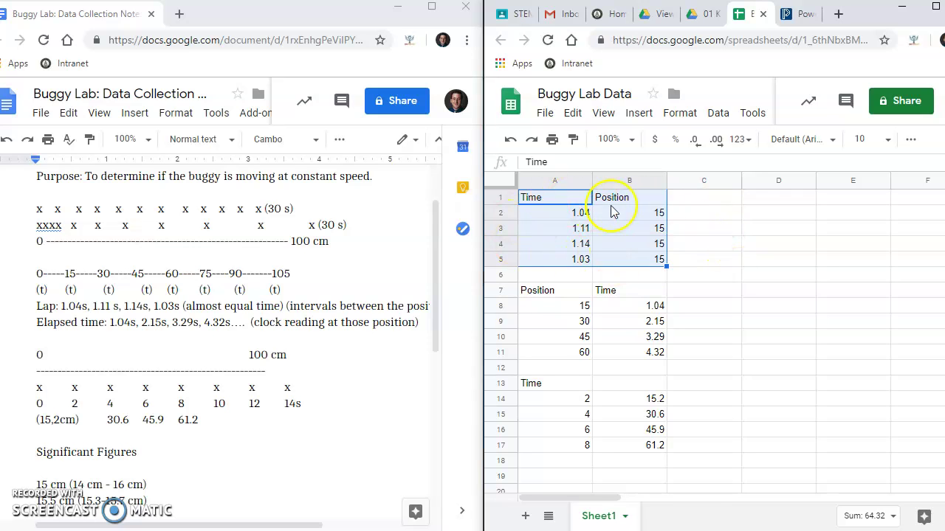
click(639, 113)
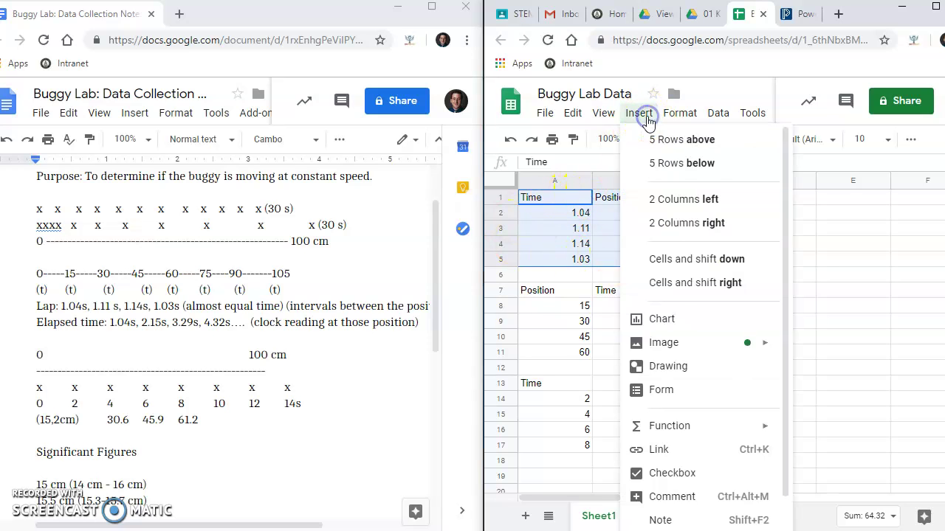
click(661, 318)
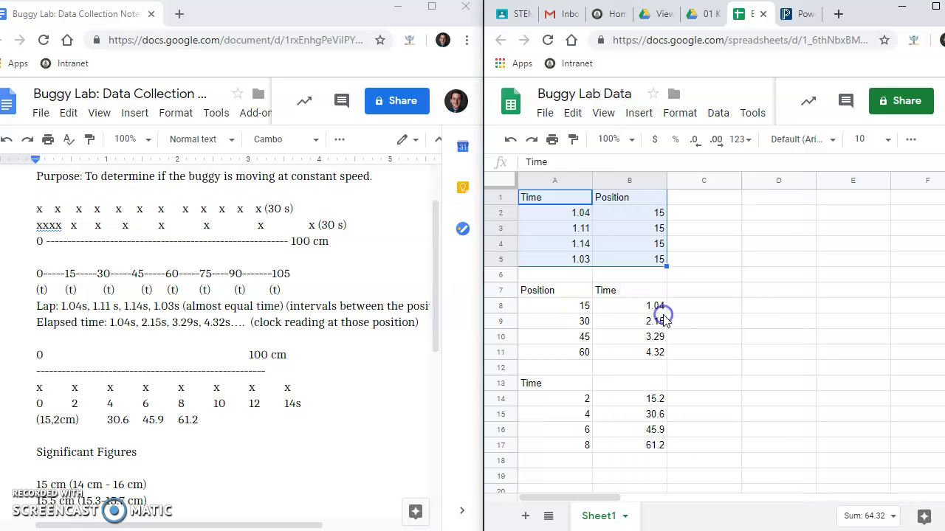
click(935, 11)
drag(327, 246, 582, 222)
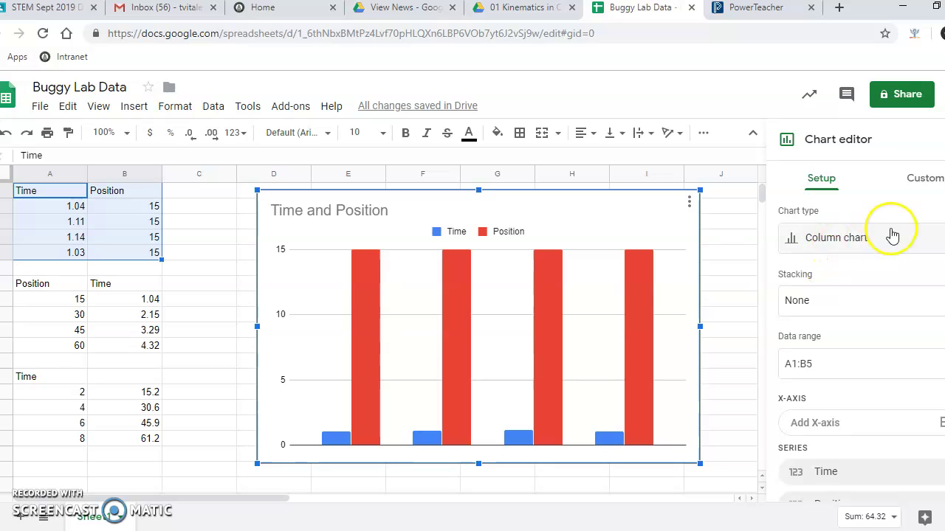
- Change the Time and Position chart from a column chart to a scatter chart
click(868, 238)
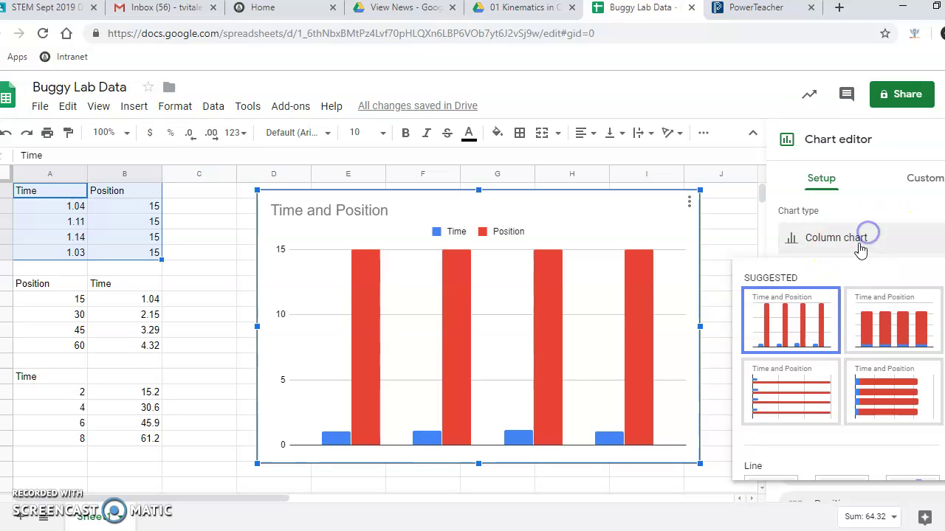
scroll(787, 354, down, 2)
scroll(787, 355, up, 2)
click(860, 248)
scroll(818, 356, down, 5)
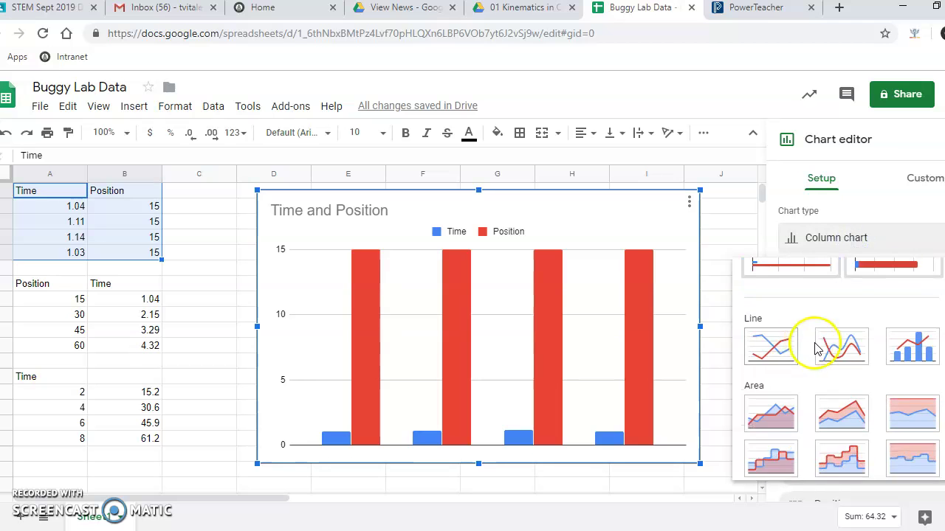
scroll(818, 356, down, 5)
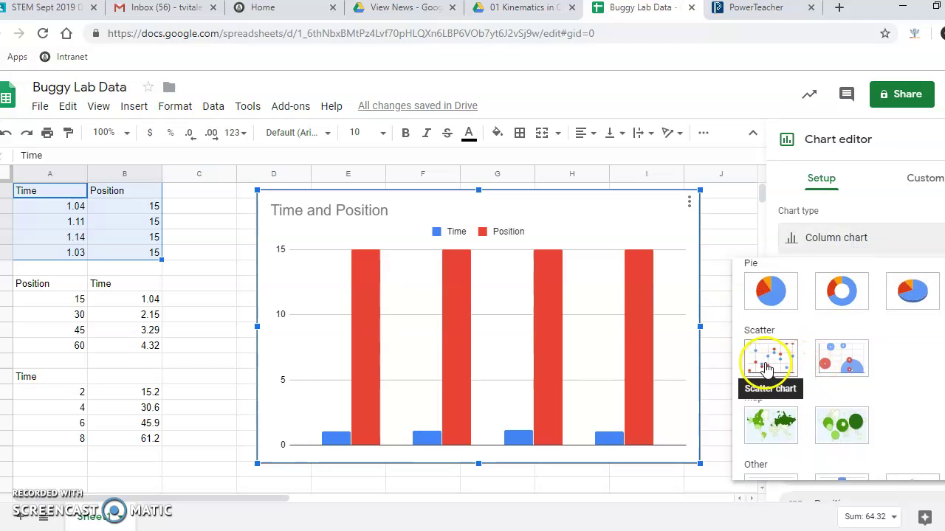
click(771, 360)
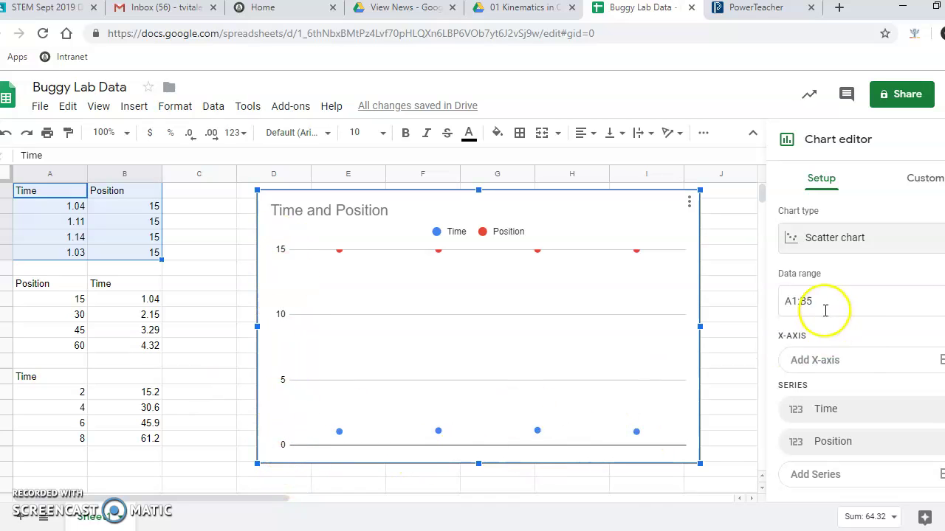
- Add the Time column, range A1:A5, as the scatter chart's X-axis
scroll(863, 361, down, 3)
scroll(808, 287, up, 1)
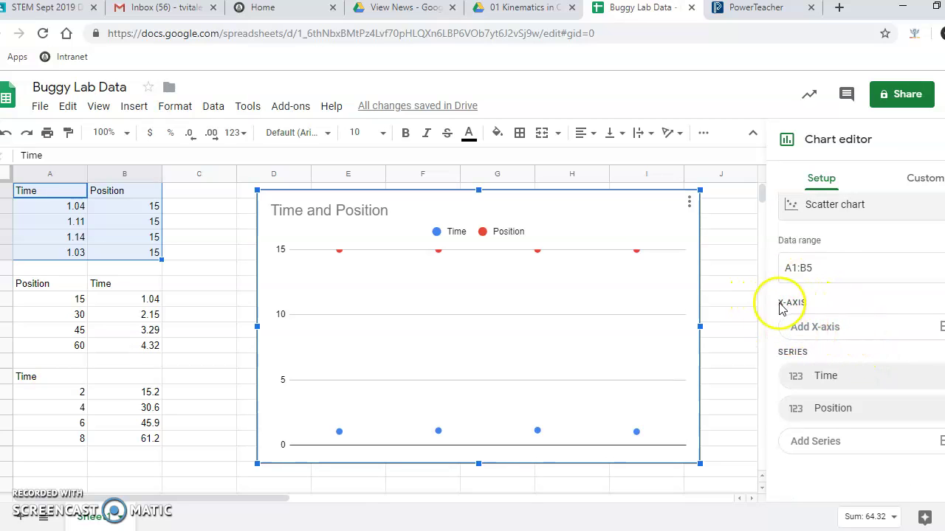
click(833, 330)
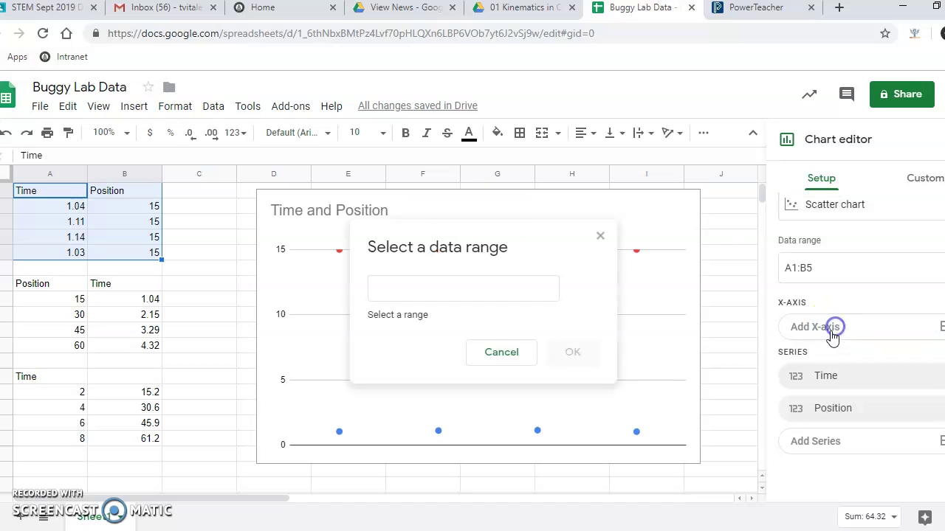
drag(59, 193, 58, 263)
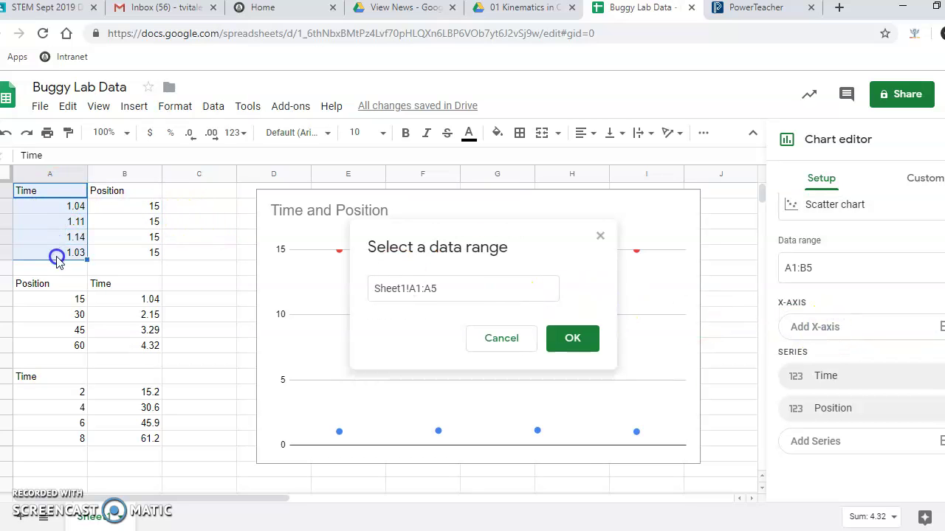
click(572, 338)
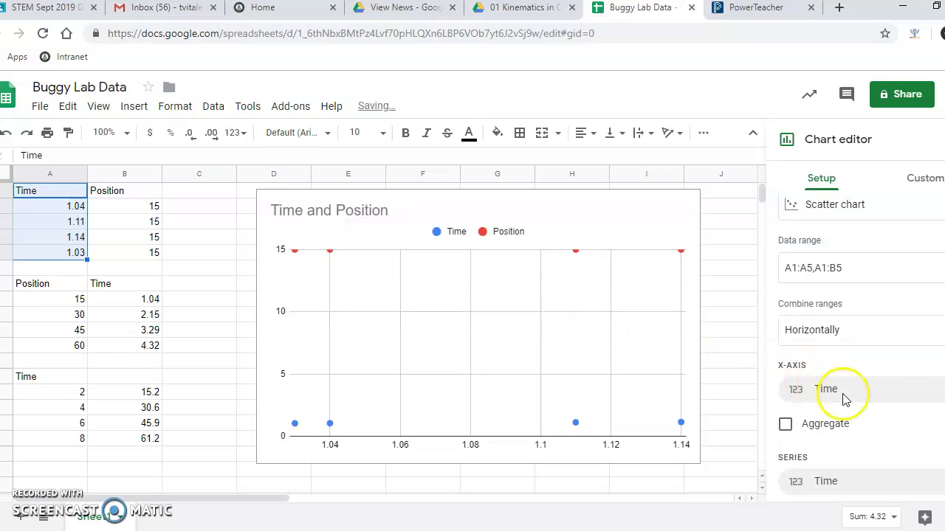
scroll(902, 424, down, 1)
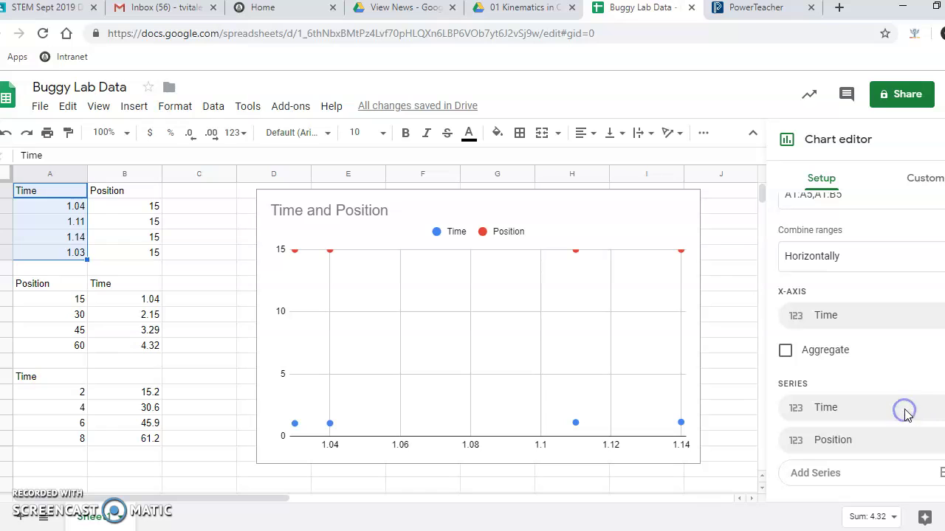
click(796, 411)
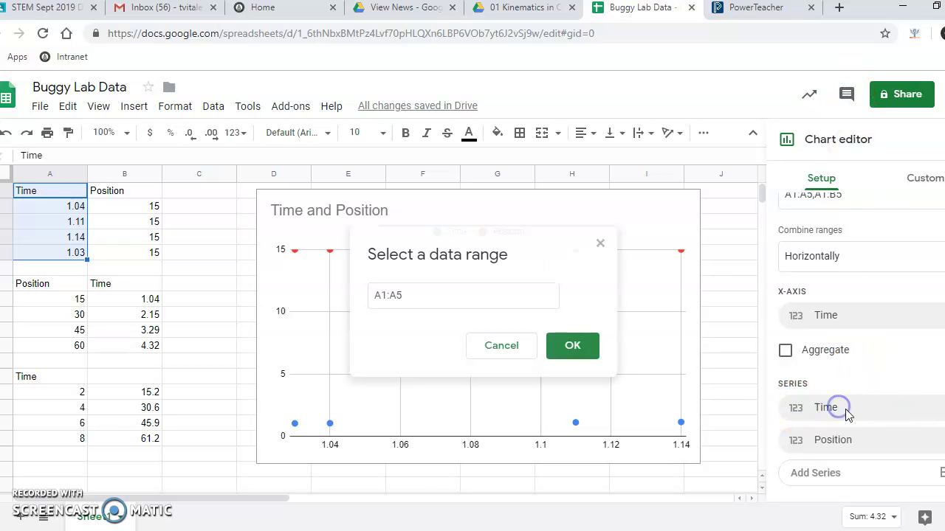
click(502, 341)
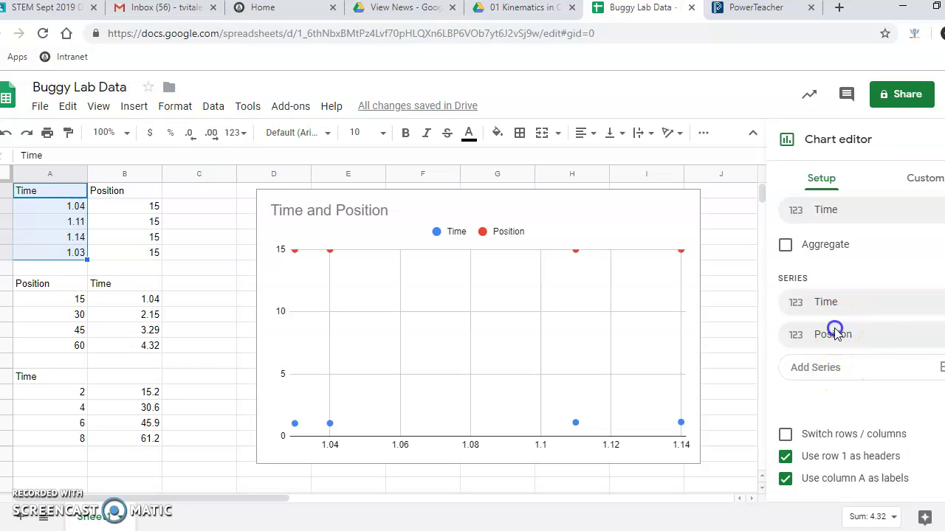
click(834, 334)
click(555, 341)
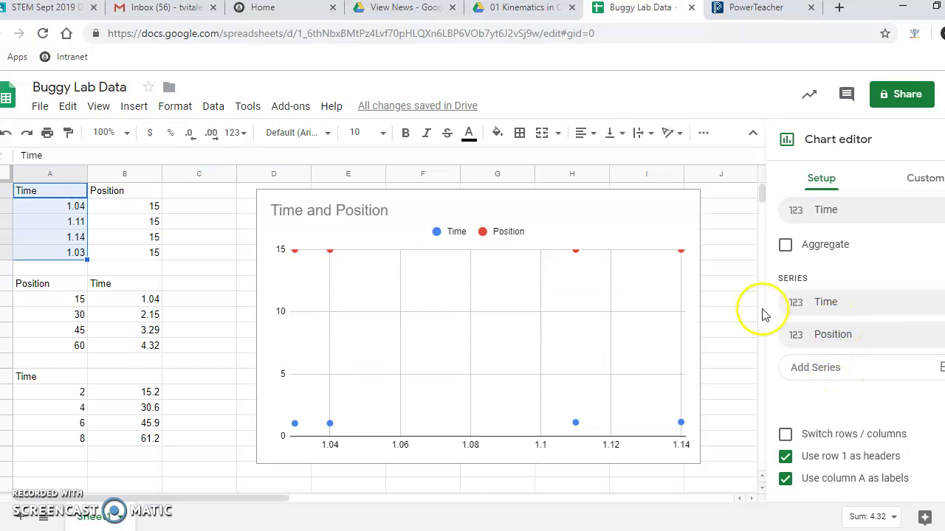
click(820, 303)
drag(544, 296, 331, 288)
key(BackSpace)
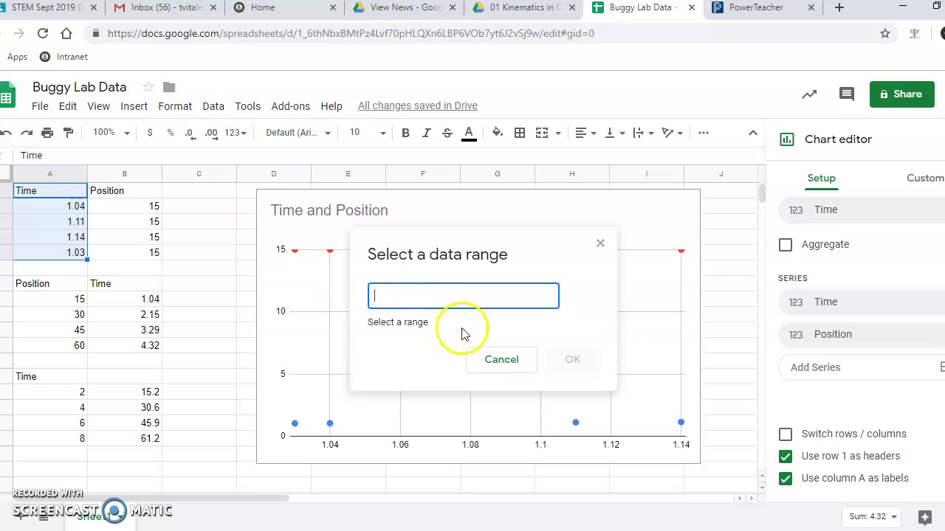
click(602, 244)
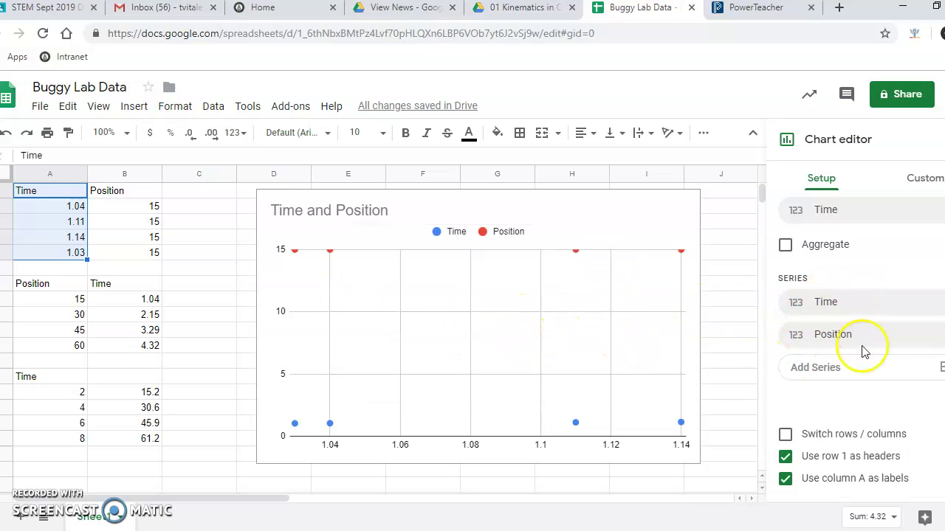
scroll(864, 369, up, 2)
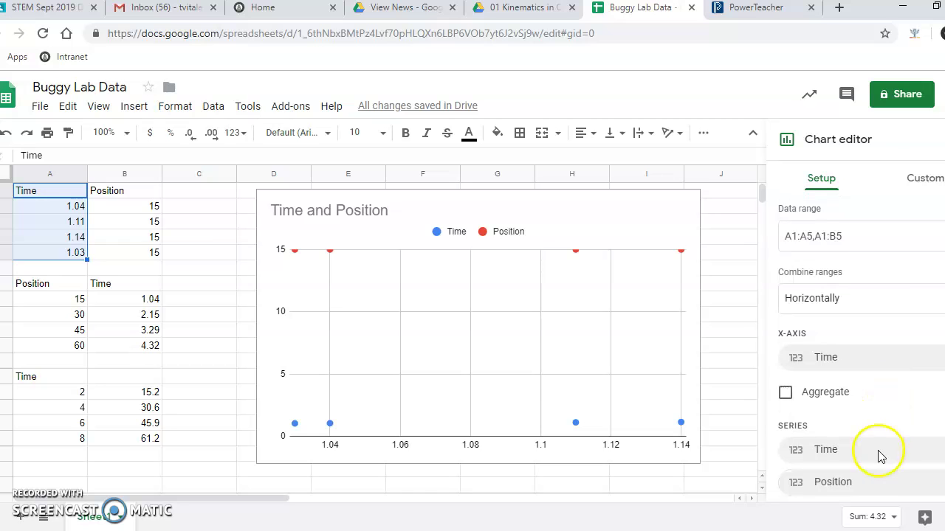
click(857, 441)
click(510, 348)
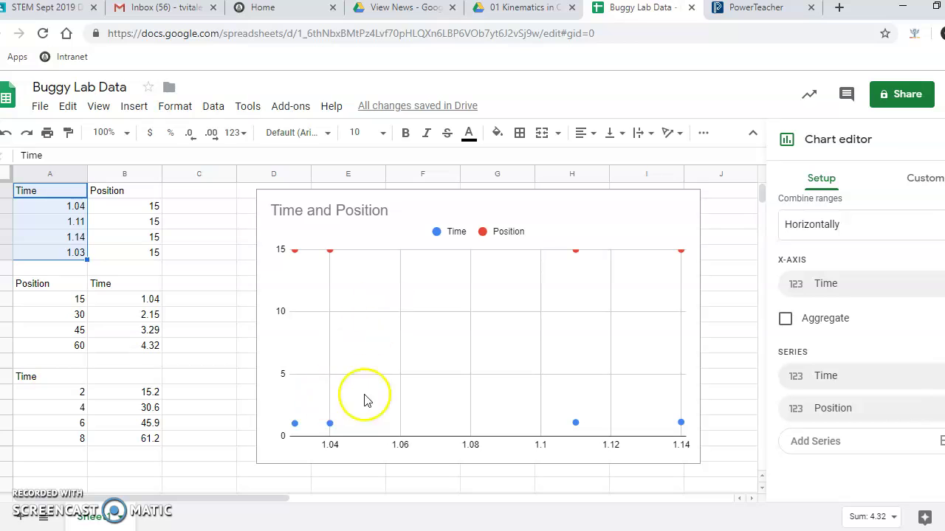
click(502, 300)
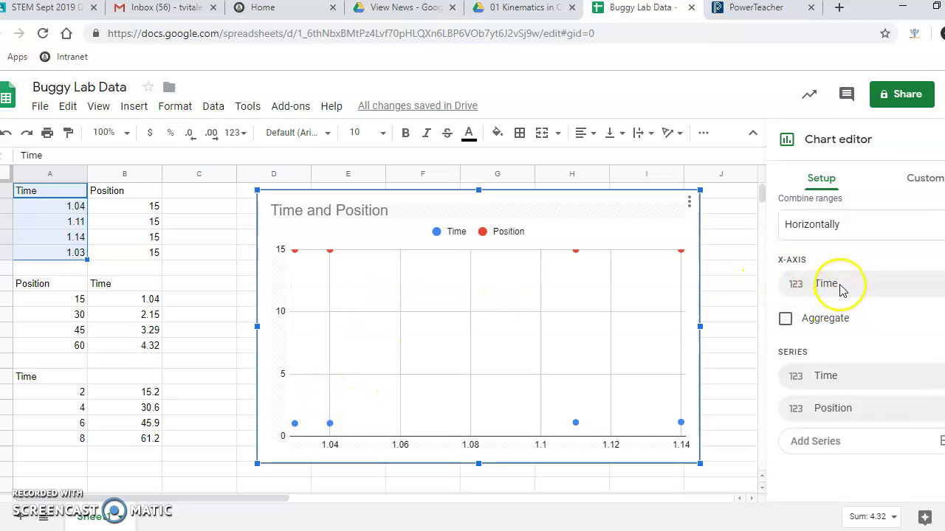
click(838, 414)
click(506, 349)
click(799, 376)
click(521, 346)
click(491, 274)
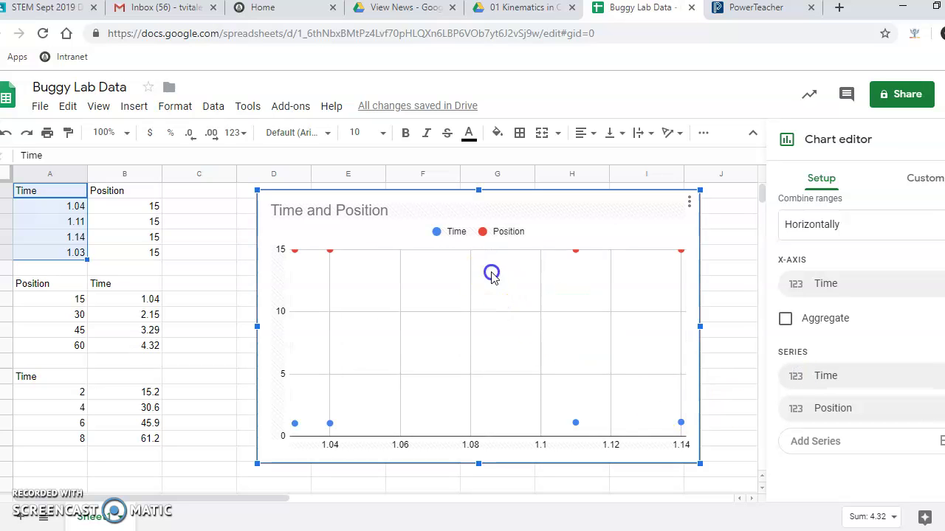
- Compare the scatter chart's points with the time and position values in the first data table
click(191, 223)
click(490, 259)
double_click(552, 232)
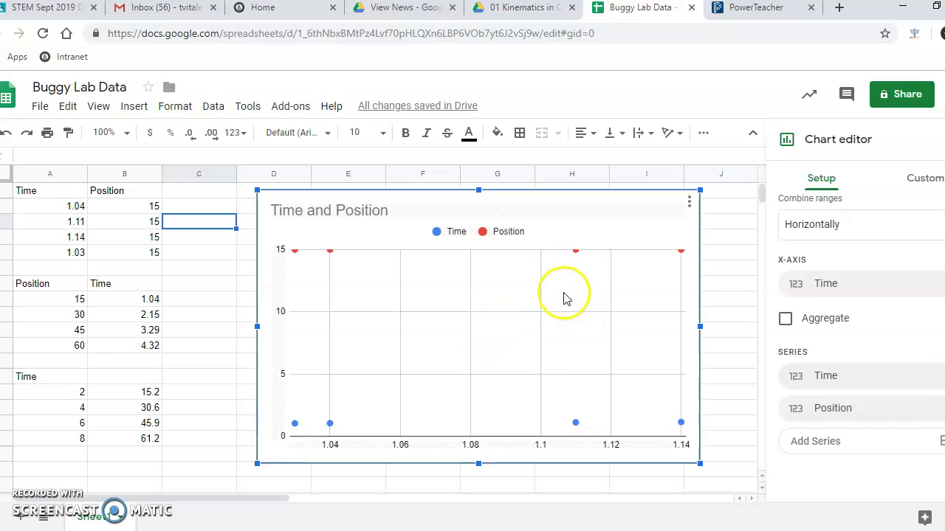
click(196, 218)
drag(59, 190, 110, 253)
click(129, 207)
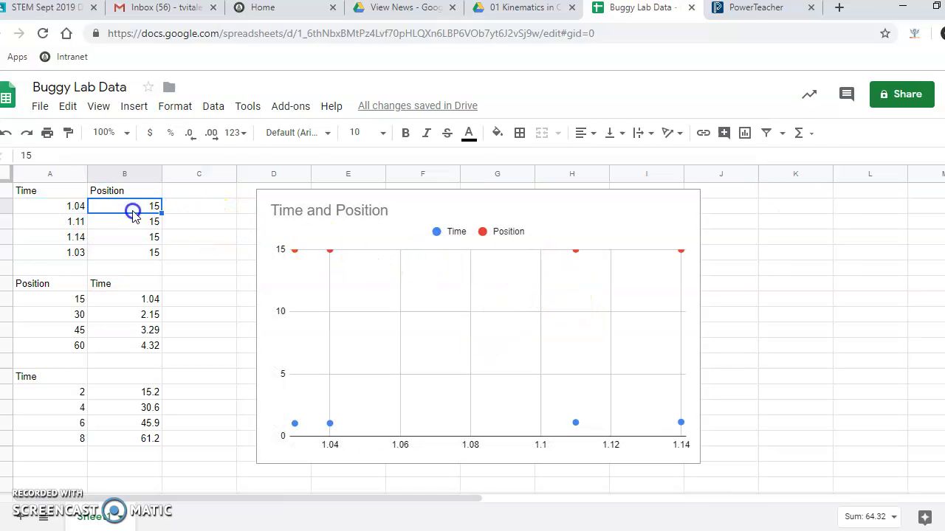
click(132, 223)
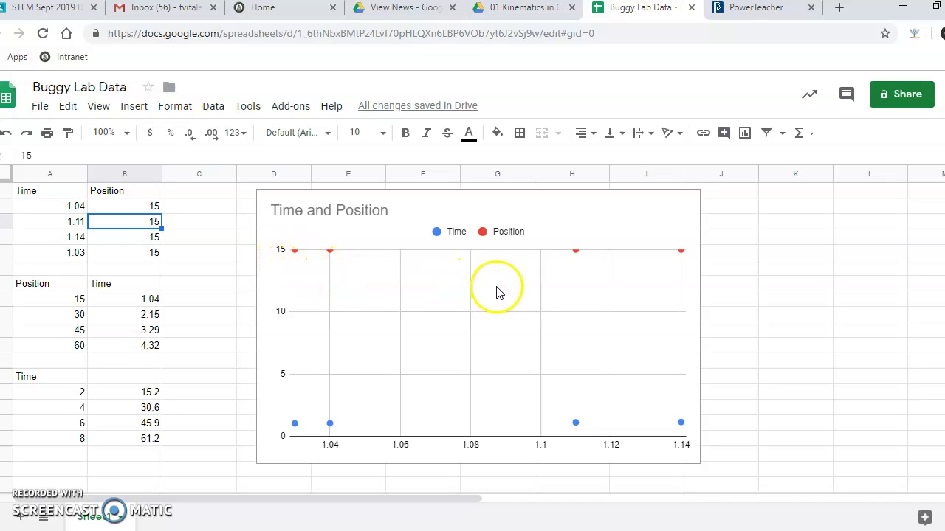
drag(52, 192, 140, 264)
click(206, 258)
drag(60, 192, 151, 256)
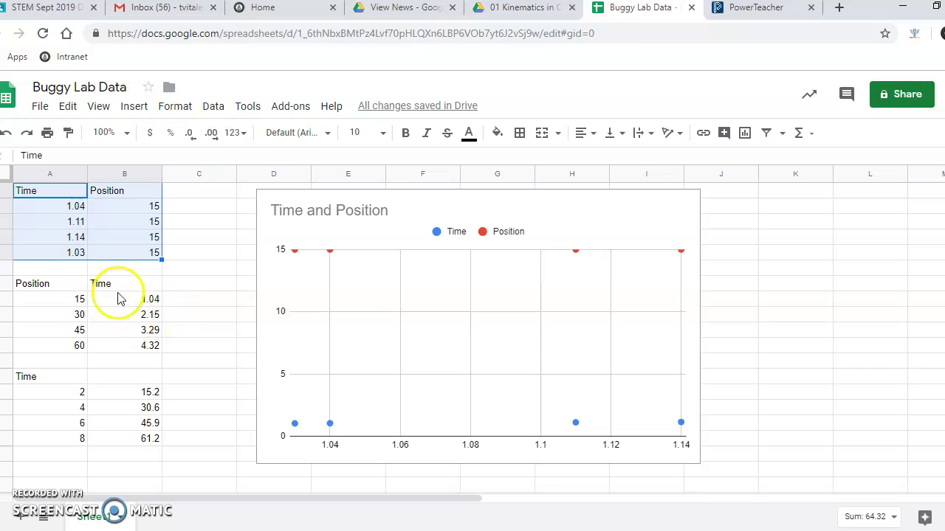
- Delete the Time and Position scatter chart from the sheet
click(193, 285)
click(403, 219)
key(Delete)
- Insert a chart from the Position and Time data in A7:B11
drag(51, 291, 129, 351)
click(134, 105)
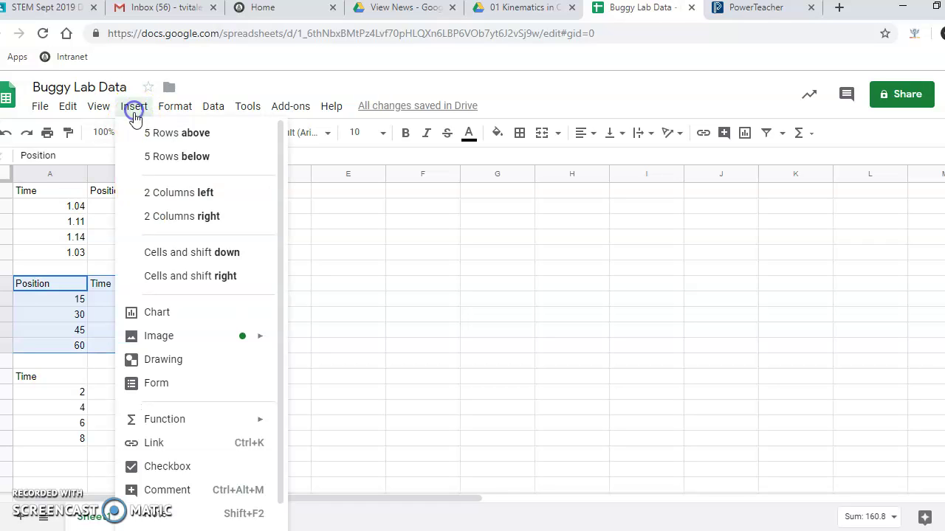
click(166, 311)
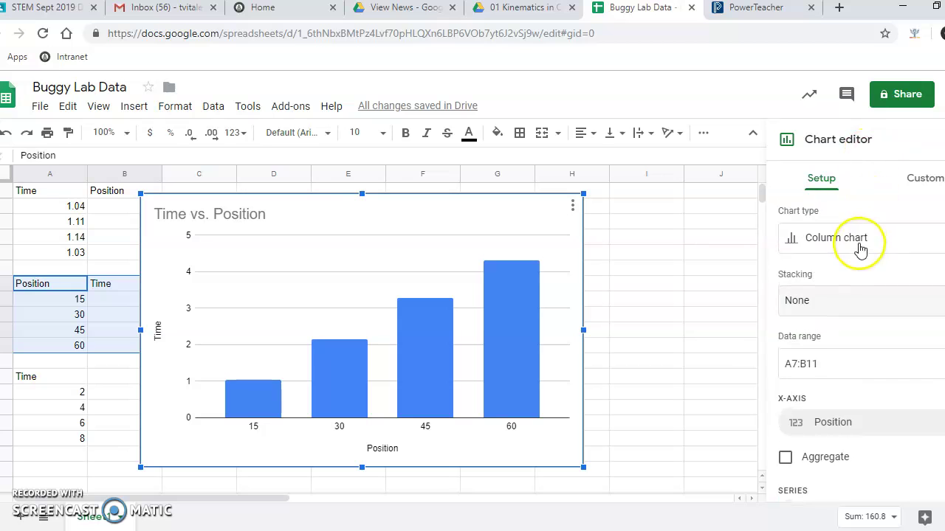
- Change the Time vs. Position chart from a column chart to a scatter chart
click(839, 249)
scroll(812, 405, down, 9)
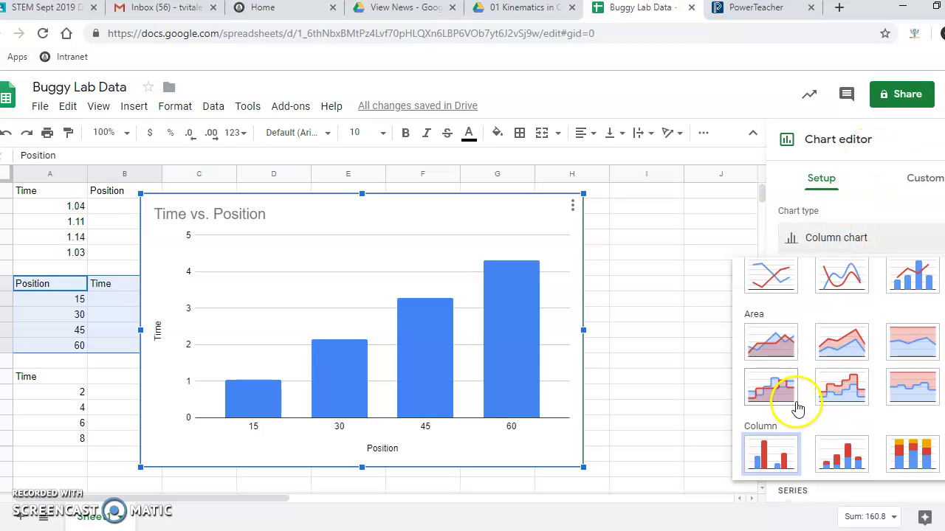
click(774, 287)
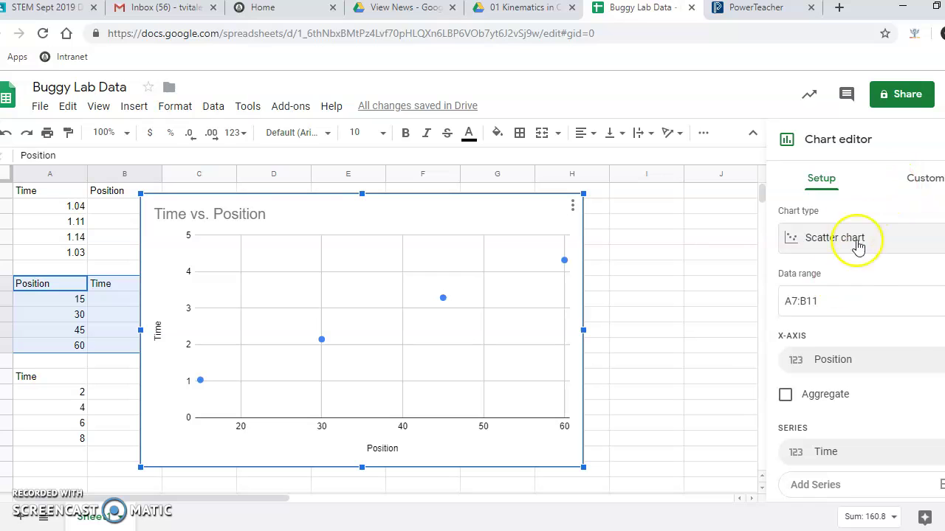
- Add a trendline to the Time series of the scatter chart
click(916, 186)
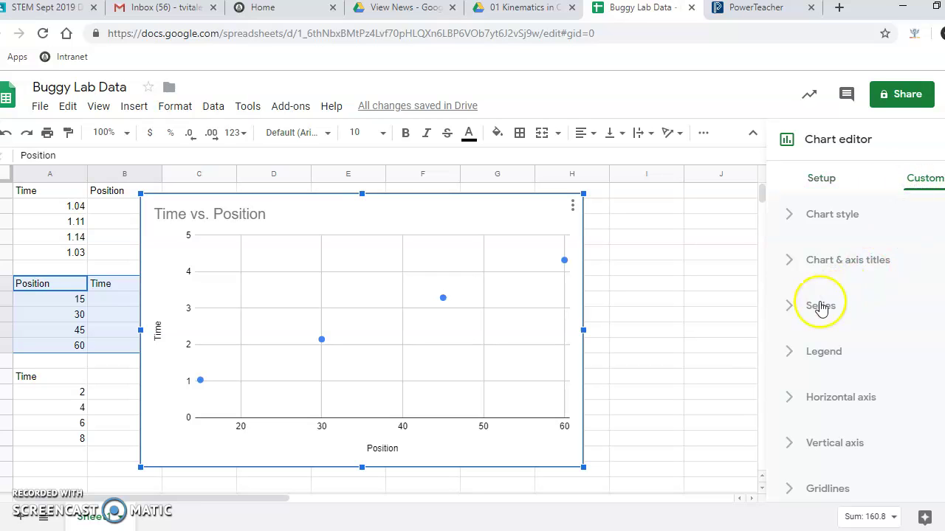
click(793, 310)
scroll(812, 354, down, 4)
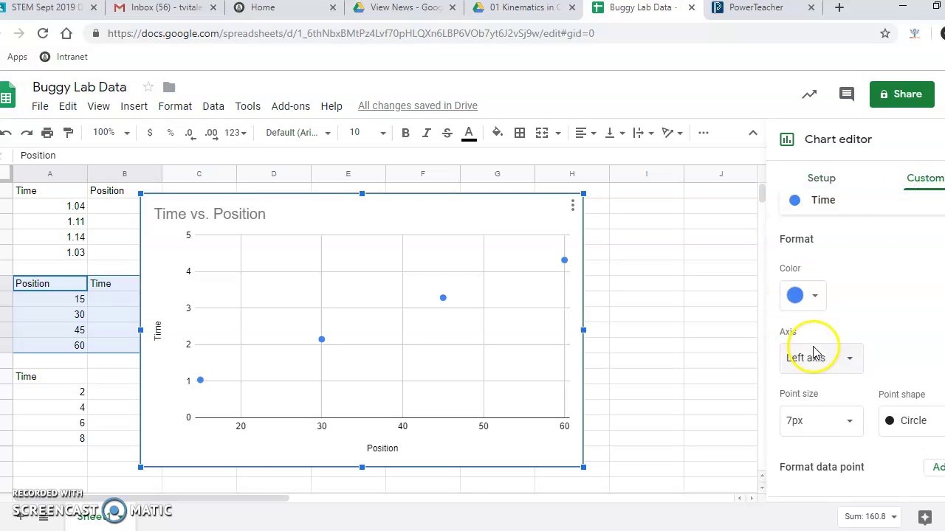
click(787, 418)
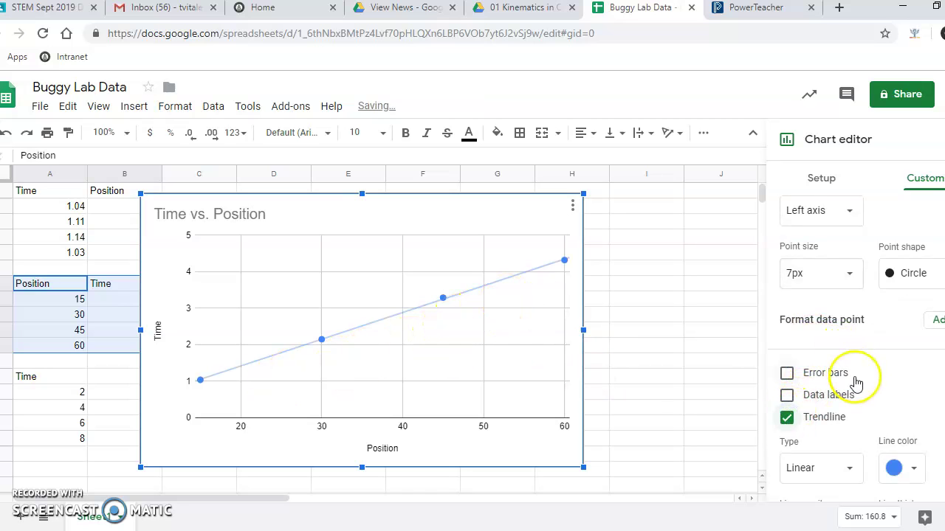
- Label the linear trendline with its equation and move the chart clear of the data tables
scroll(854, 380, down, 1)
scroll(819, 345, down, 1)
click(845, 323)
click(841, 323)
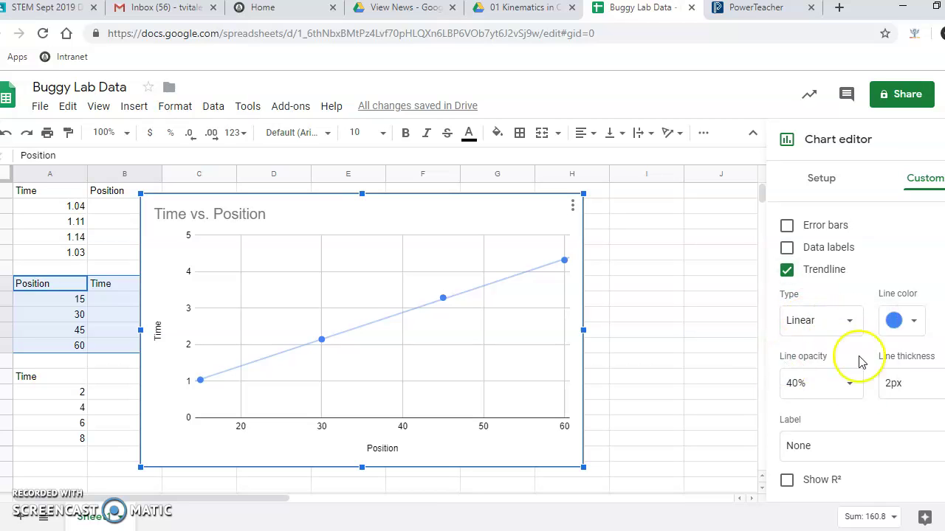
scroll(832, 378, down, 1)
click(833, 378)
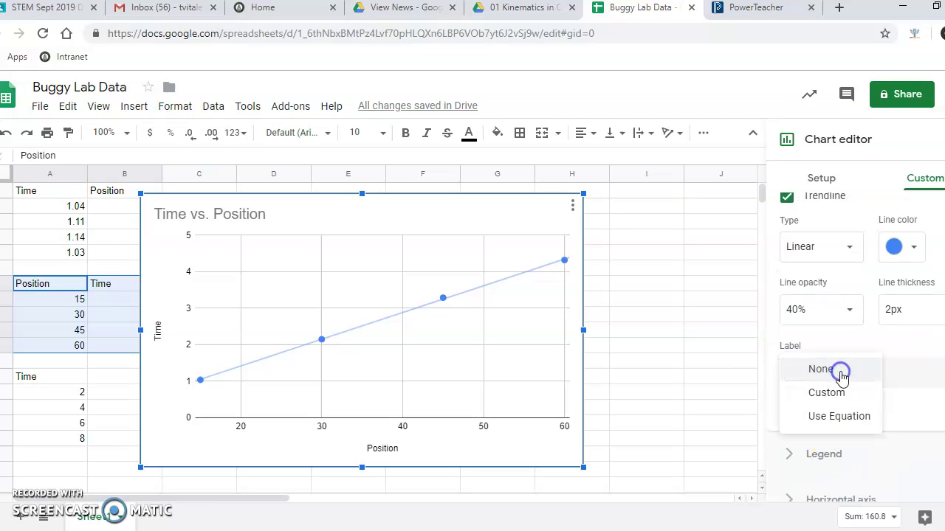
click(834, 415)
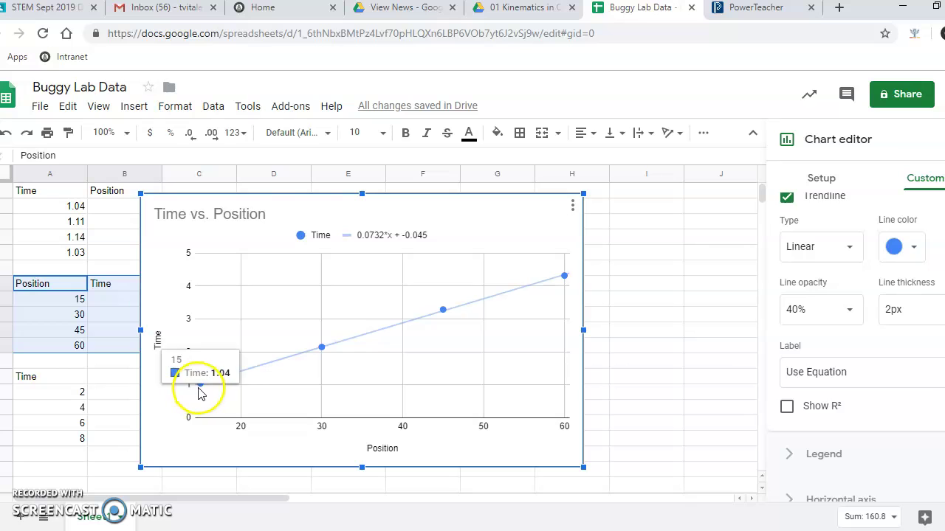
drag(297, 207, 423, 206)
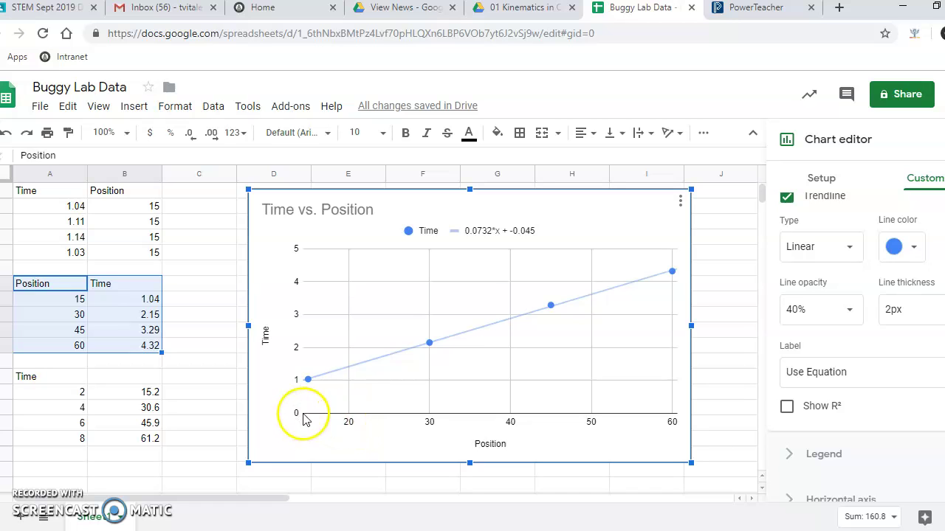
- Set the minimum of the chart's horizontal axis to 0
click(347, 425)
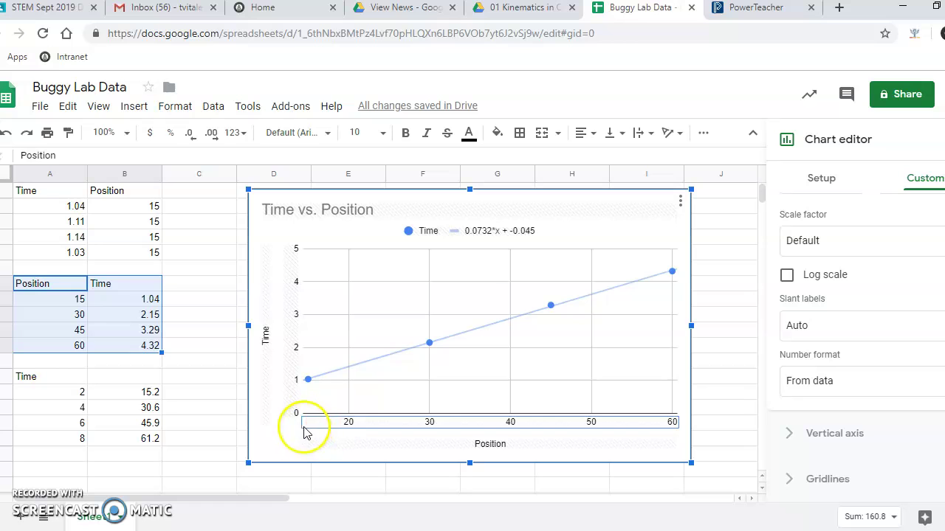
scroll(878, 292, up, 3)
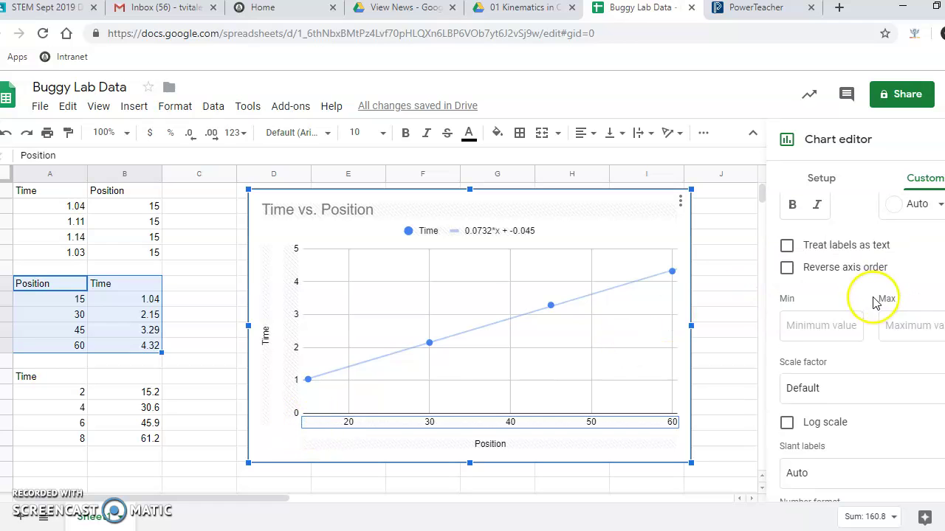
scroll(871, 309, up, 5)
click(820, 402)
click(821, 401)
click(834, 386)
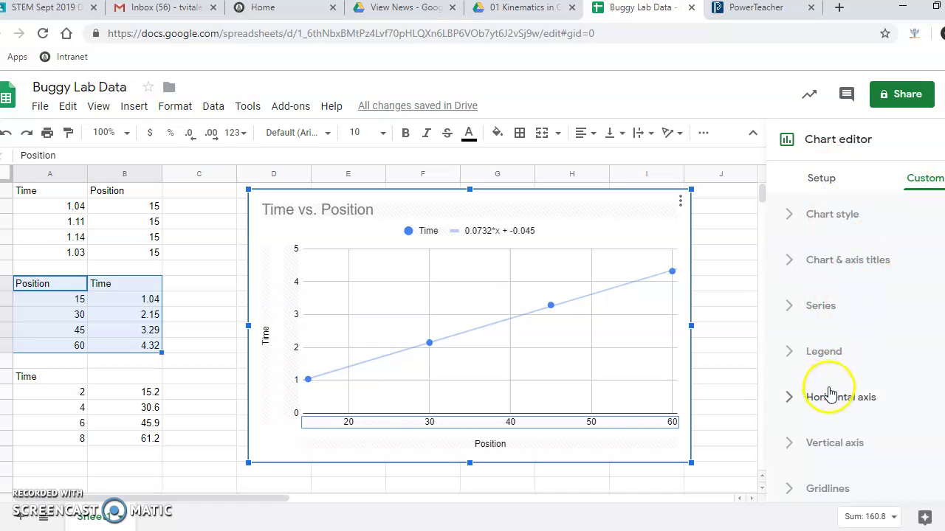
click(825, 402)
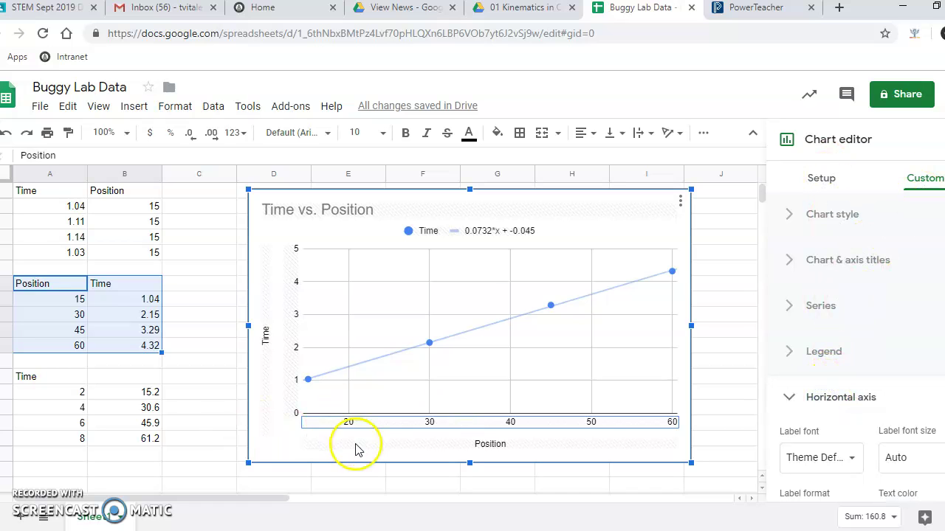
click(302, 398)
click(331, 422)
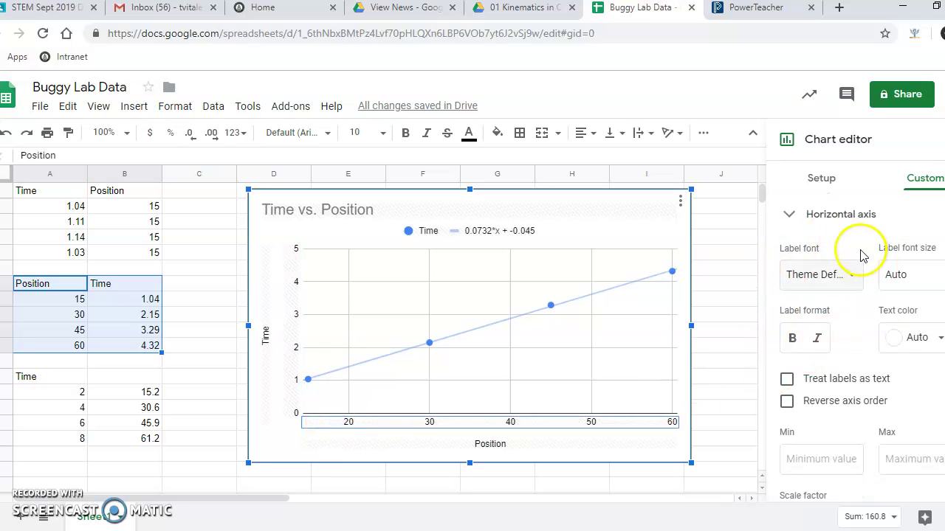
scroll(921, 274, down, 1)
click(802, 395)
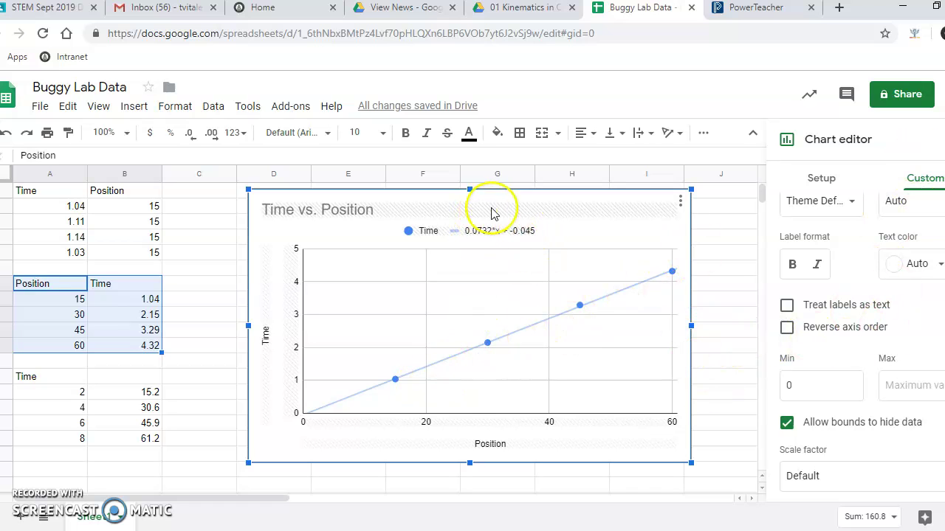
- Try to shift the chart and switch its rows and columns, and undo both changes
drag(501, 199, 541, 212)
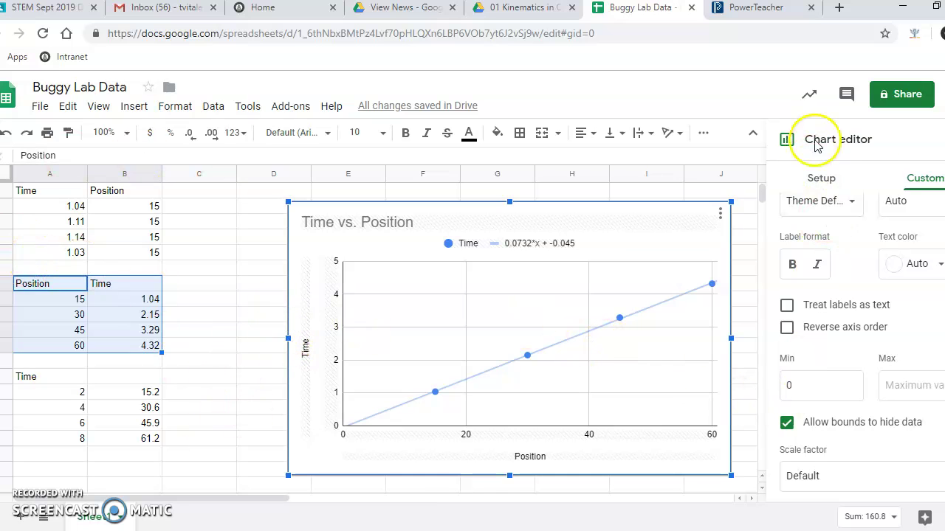
click(841, 185)
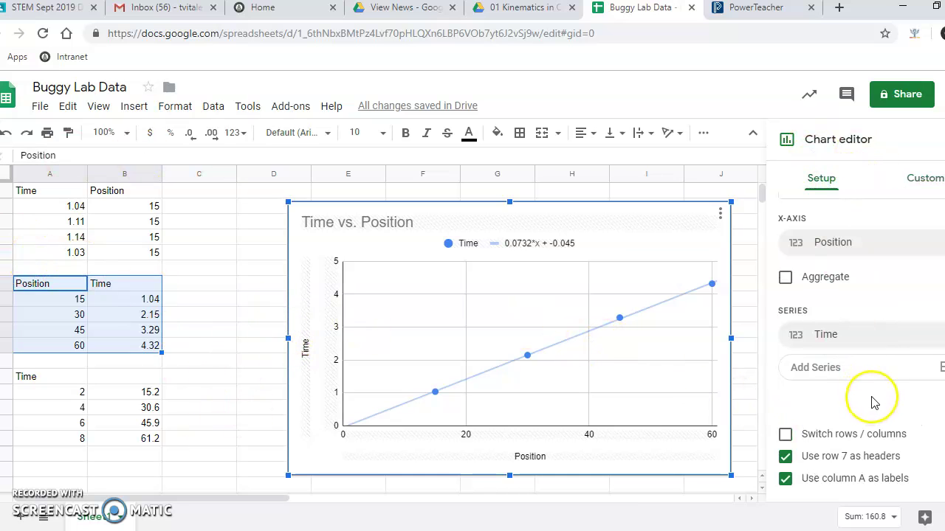
click(785, 433)
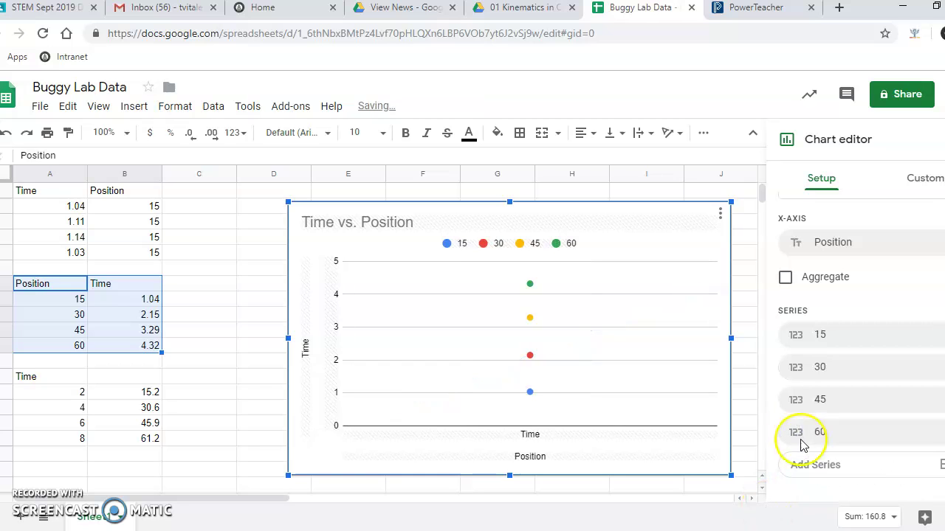
scroll(844, 415, down, 2)
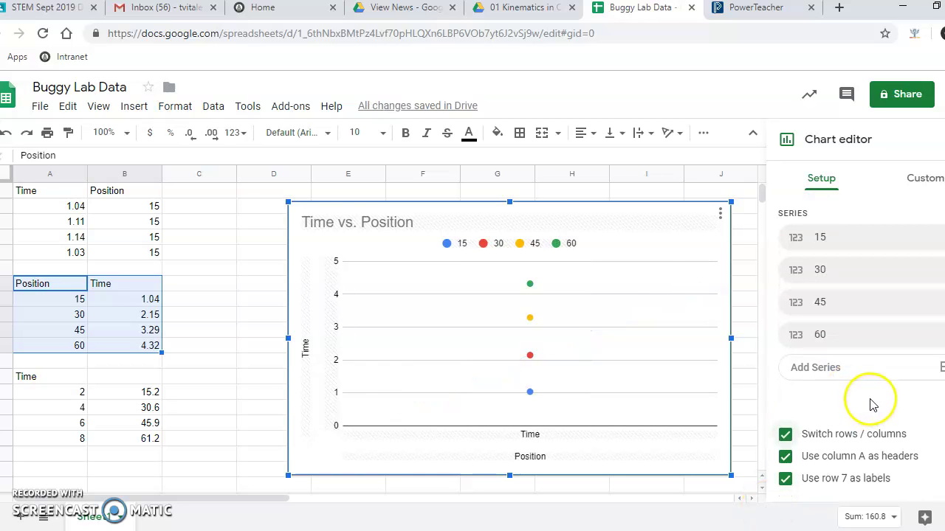
key(ctrl+z)
click(206, 317)
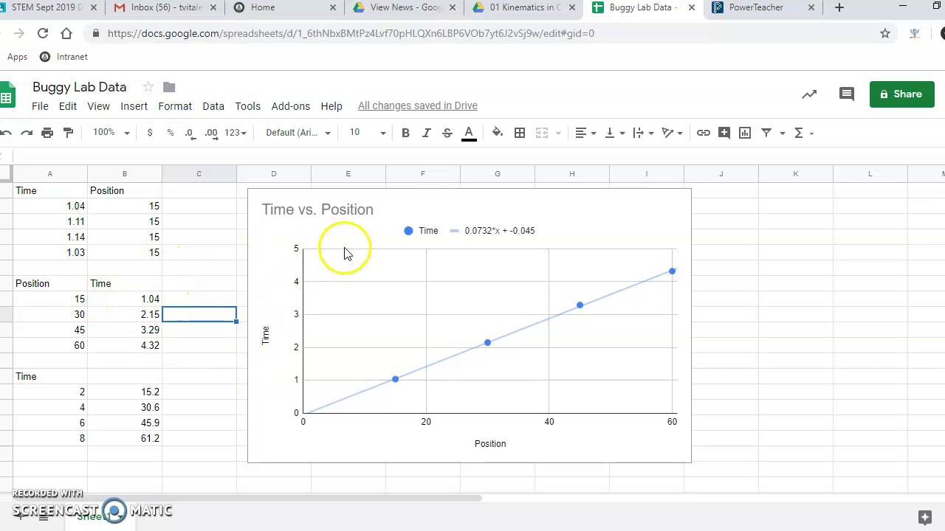
- Move the last data table from A13:B17 down to start at cell A18
drag(61, 374, 150, 439)
key(ctrl+c)
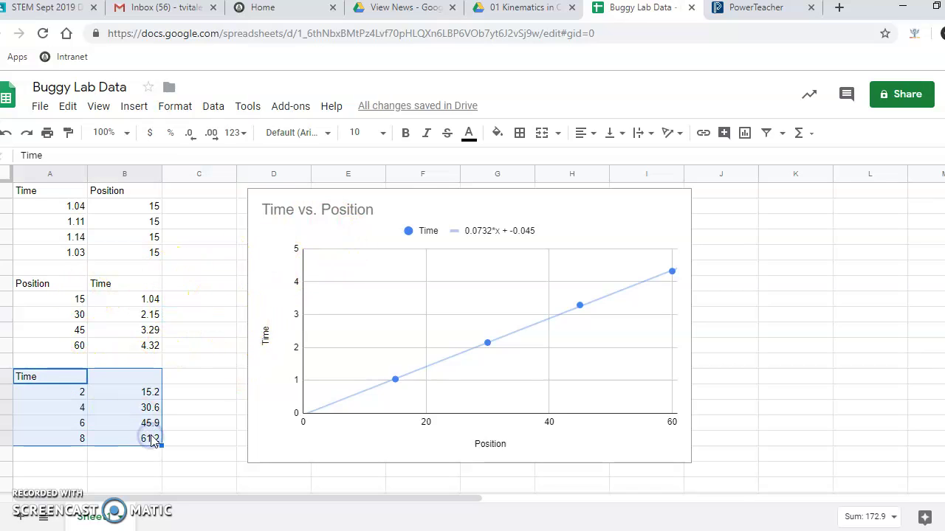
click(53, 453)
key(ctrl+v)
- Copy the Time column from B7:B11 into the freed cells starting at A13
drag(44, 285, 135, 348)
click(140, 375)
drag(139, 288, 143, 347)
key(ctrl+c)
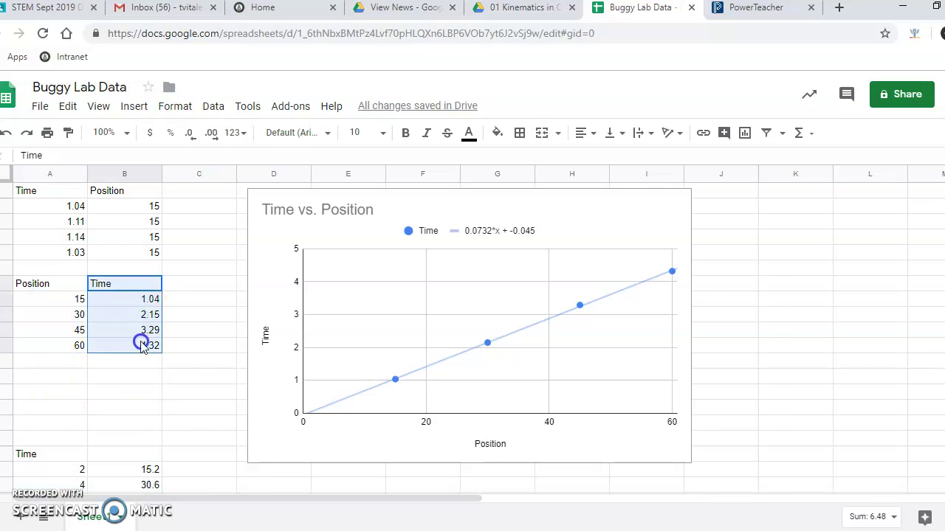
click(64, 378)
key(ctrl+v)
- Copy the Position column from A7:A11 into the cells starting at B13, beside the copied Time column
drag(59, 286, 64, 338)
click(140, 362)
drag(44, 285, 79, 346)
key(ctrl+c)
click(126, 378)
key(ctrl+v)
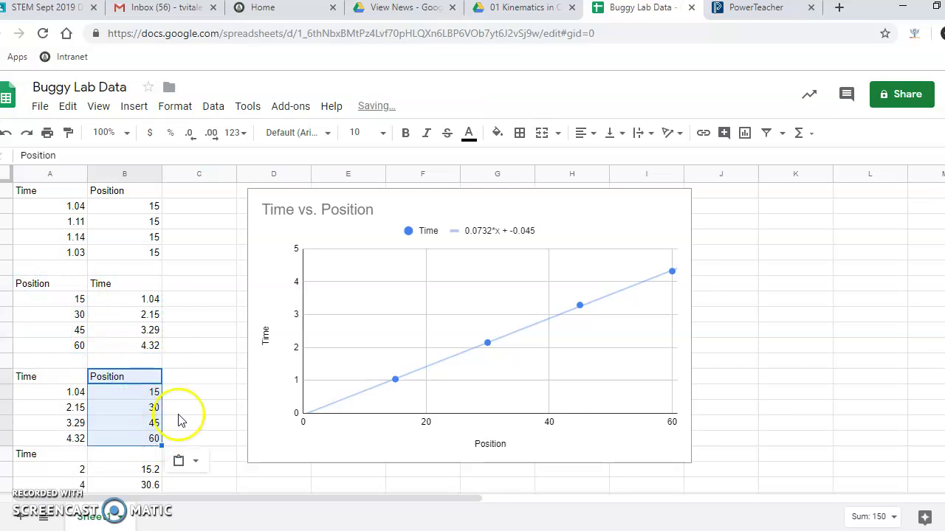
- Delete the Time vs. Position chart from the sheet
click(199, 407)
click(281, 246)
key(Delete)
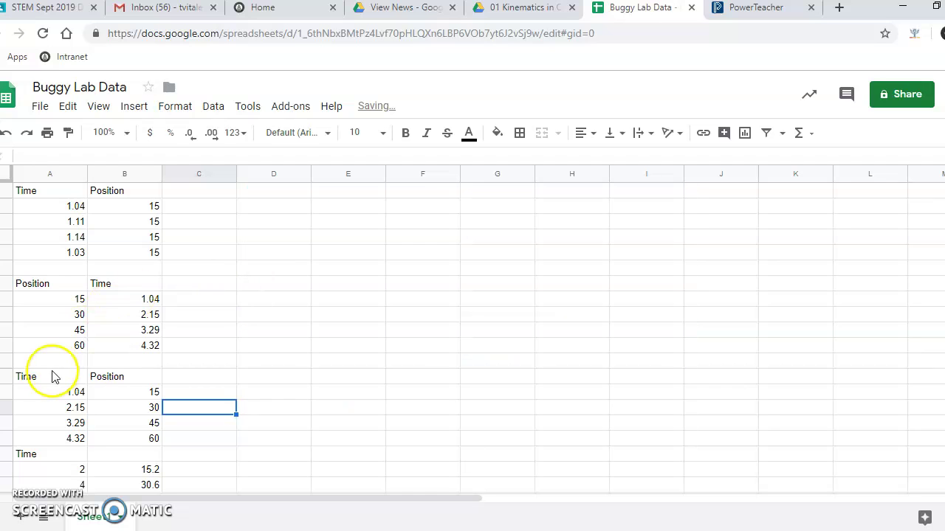
- Insert a chart from the reordered Time and Position table in A13:B17
drag(61, 380, 122, 438)
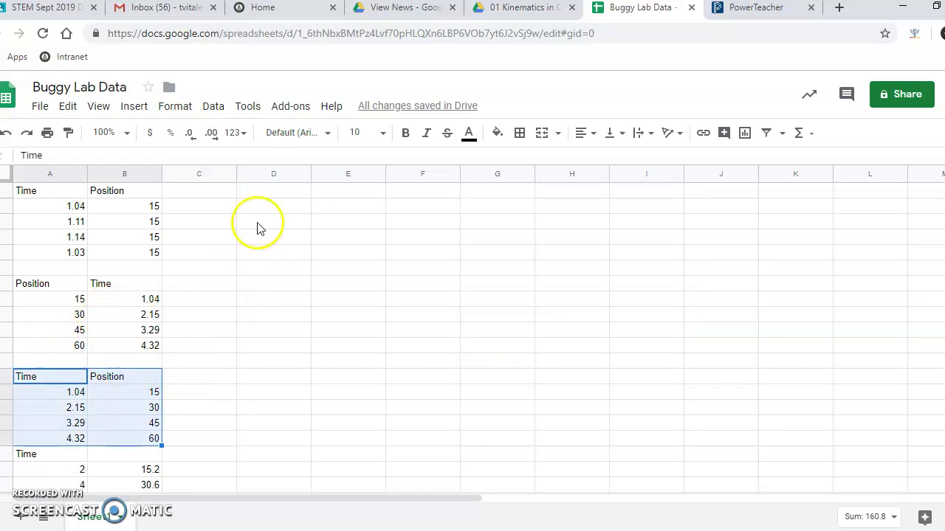
click(144, 107)
click(185, 310)
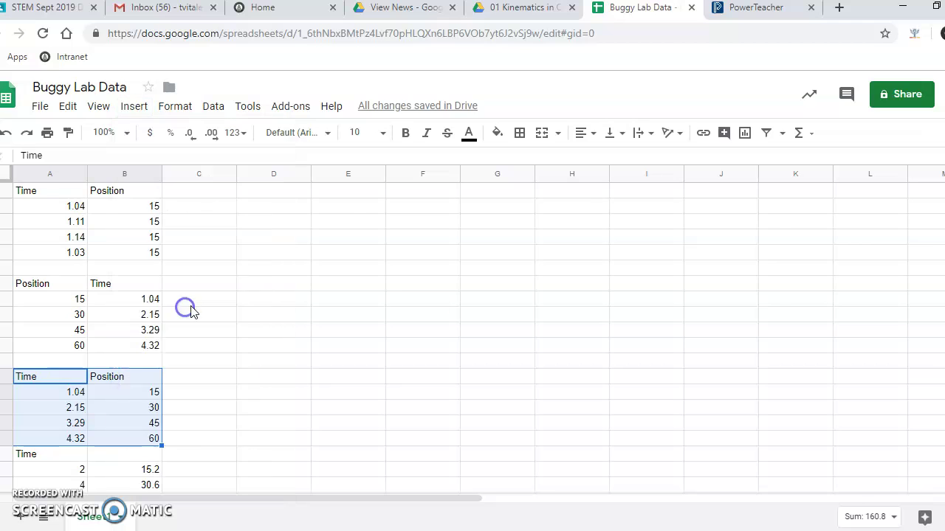
- Change the chart of A13:B17 to a scatter chart
scroll(854, 228, up, 2)
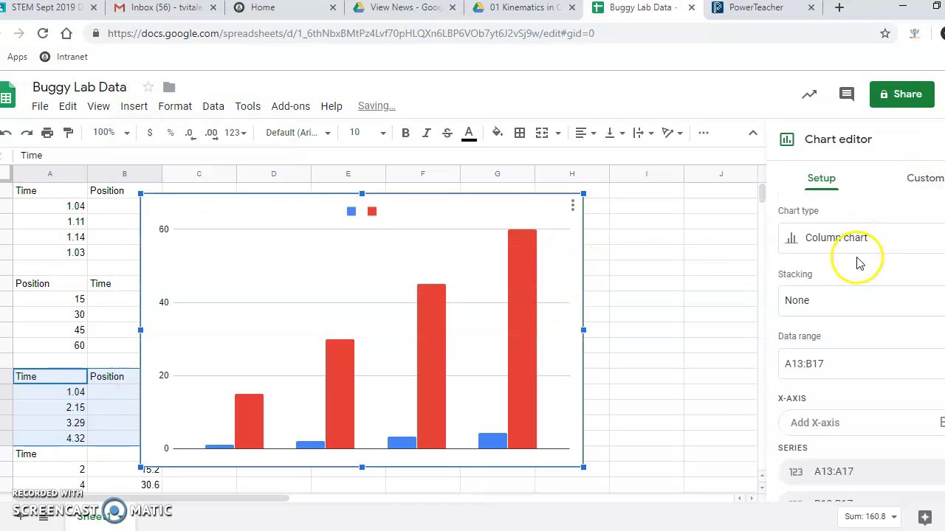
click(815, 243)
scroll(819, 318, down, 8)
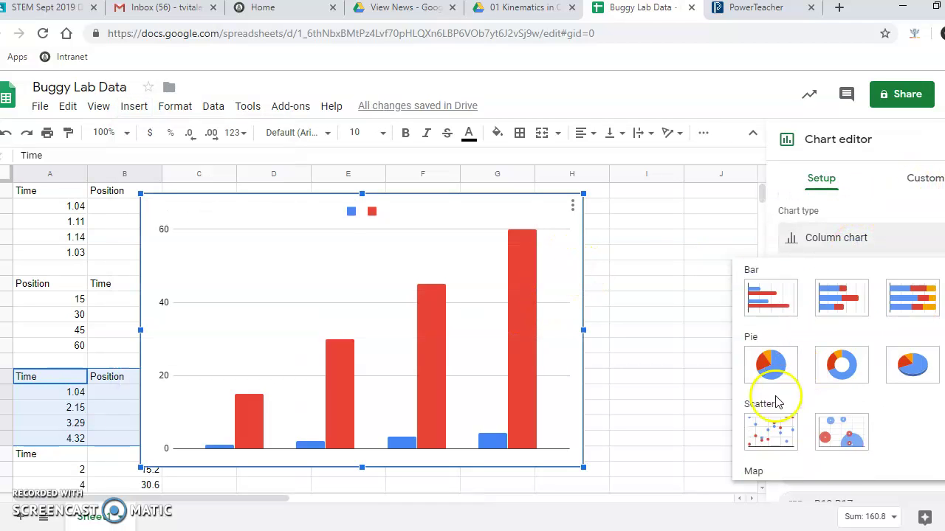
click(768, 426)
- Move the two-series scatter chart clear of the tables and delete it from the sheet
scroll(890, 330, down, 3)
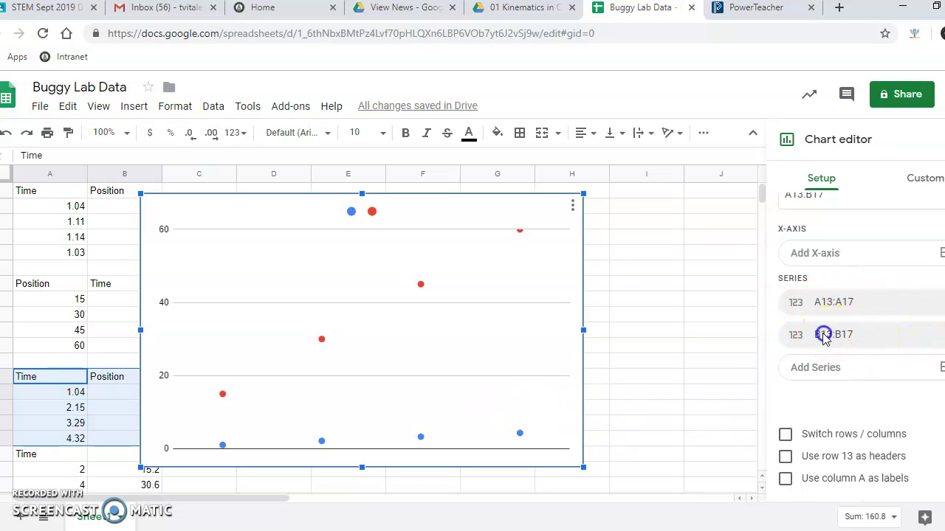
click(824, 336)
click(498, 344)
drag(434, 224, 551, 230)
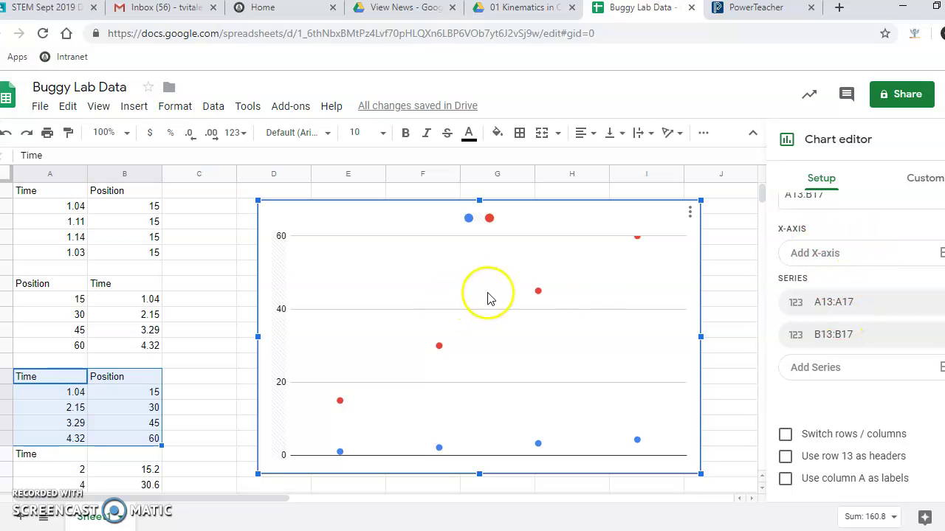
key(Delete)
click(510, 330)
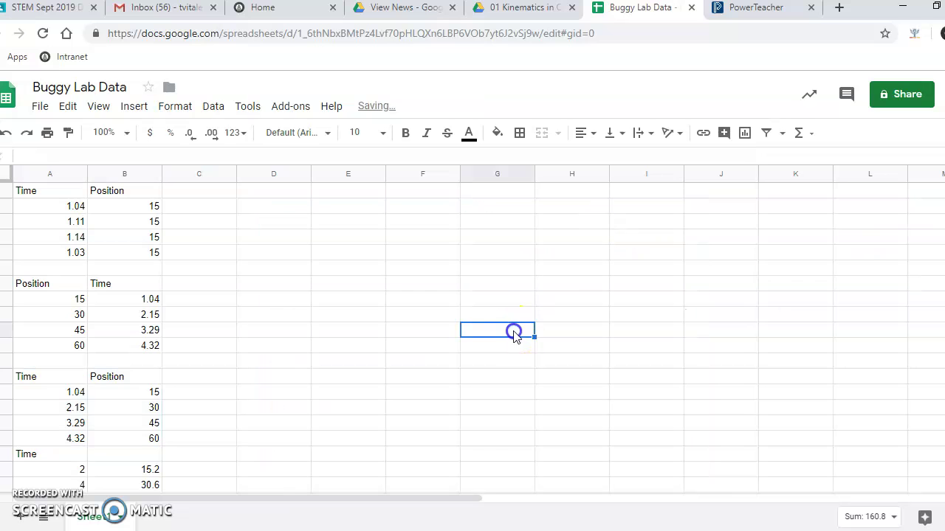
- Insert a chart from only the Position column, B13:B17, and open its customization settings
drag(45, 377, 49, 436)
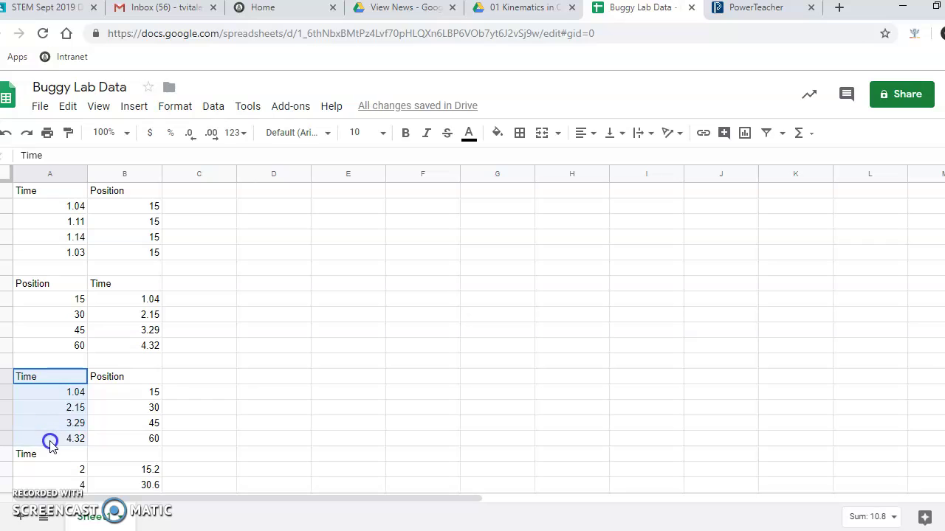
click(274, 392)
drag(137, 377, 135, 439)
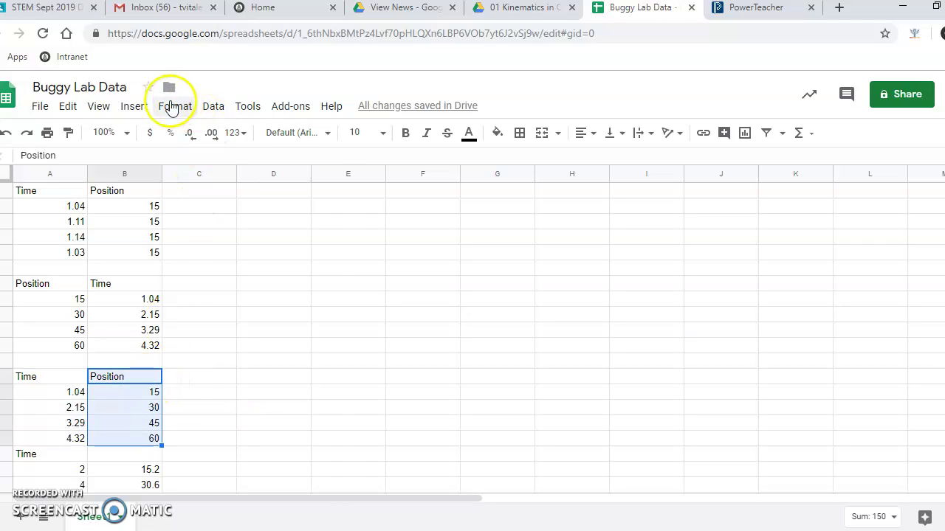
click(134, 107)
click(415, 330)
drag(122, 377, 118, 438)
click(134, 108)
click(217, 325)
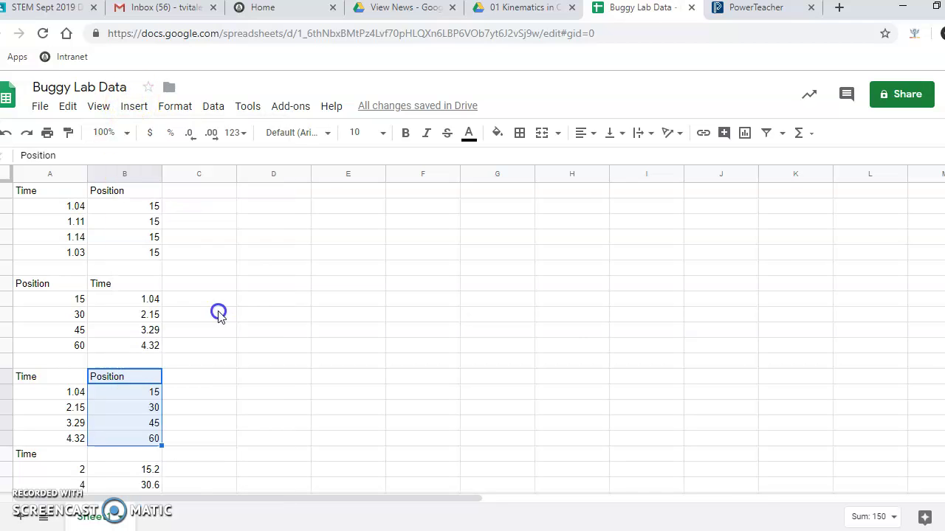
click(916, 179)
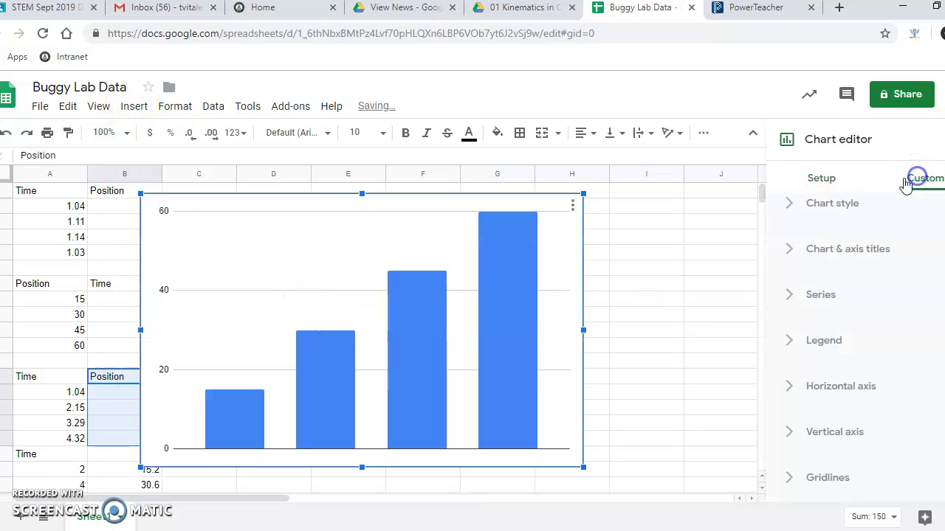
- Change the chart of B13:B17 to a scatter chart and move it clear of the data tables
click(845, 185)
click(849, 240)
scroll(816, 340, down, 6)
click(772, 288)
drag(408, 207, 541, 215)
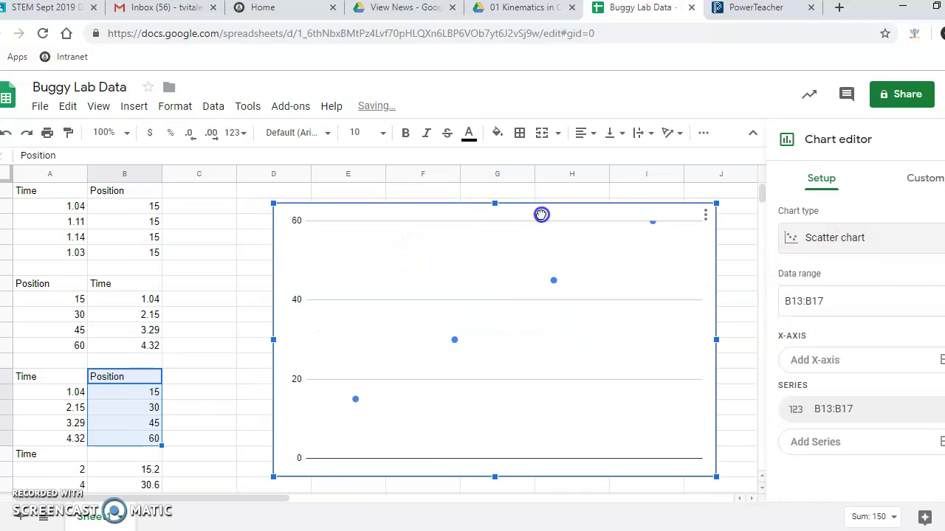
- Set the scatter chart's X-axis to the Time column, A13:A17
click(842, 361)
click(368, 301)
drag(32, 378, 73, 439)
click(569, 353)
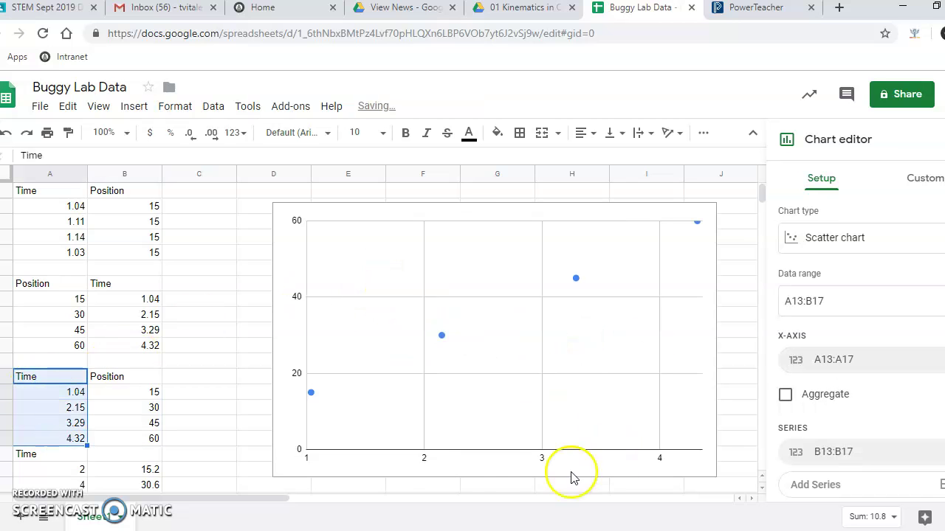
scroll(253, 342, down, 1)
scroll(226, 342, up, 1)
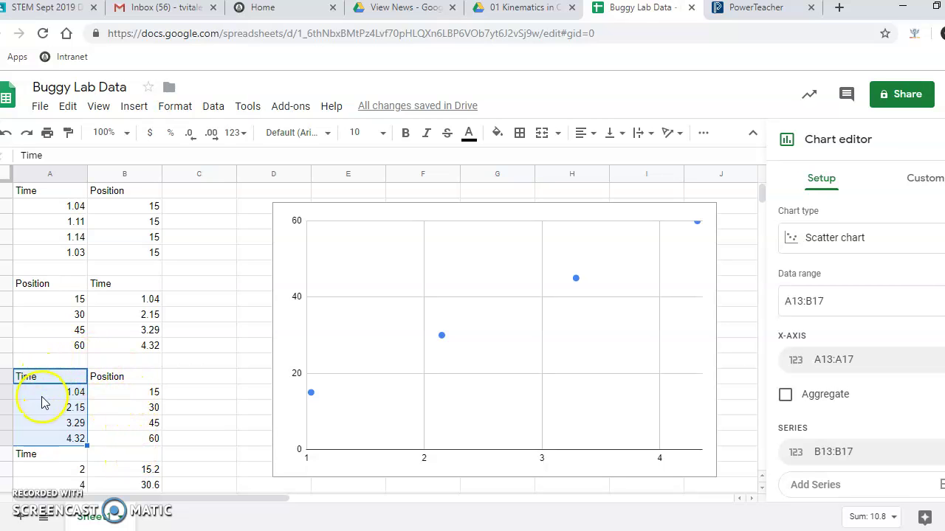
- Set the minimum of the scatter chart's horizontal axis to 0
click(468, 217)
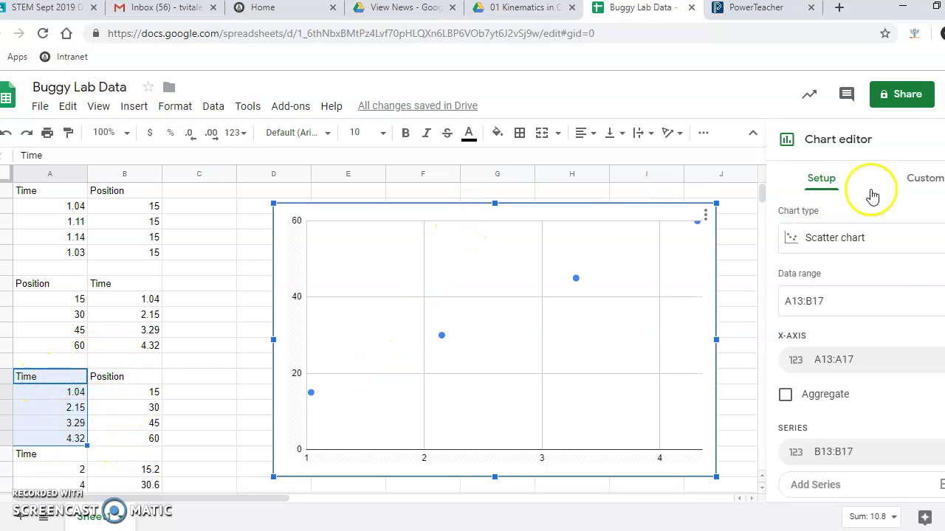
click(318, 463)
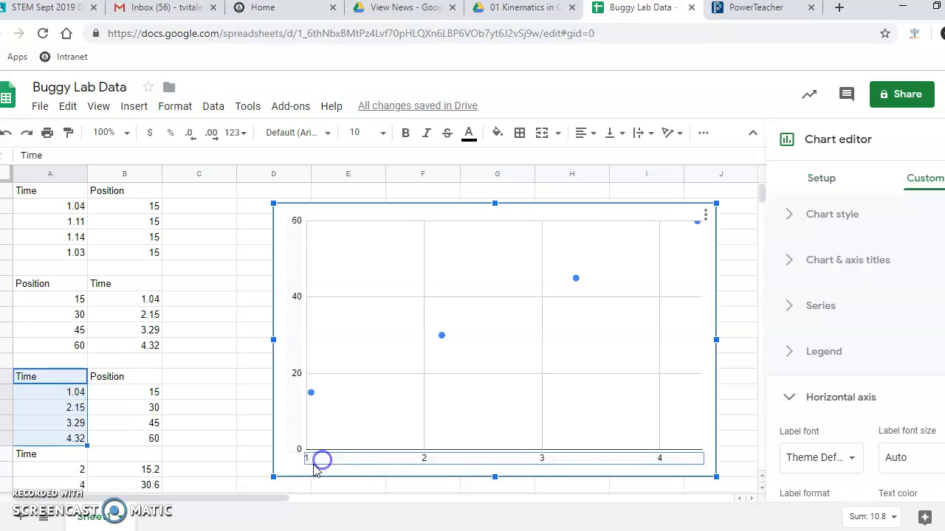
scroll(836, 408, down, 3)
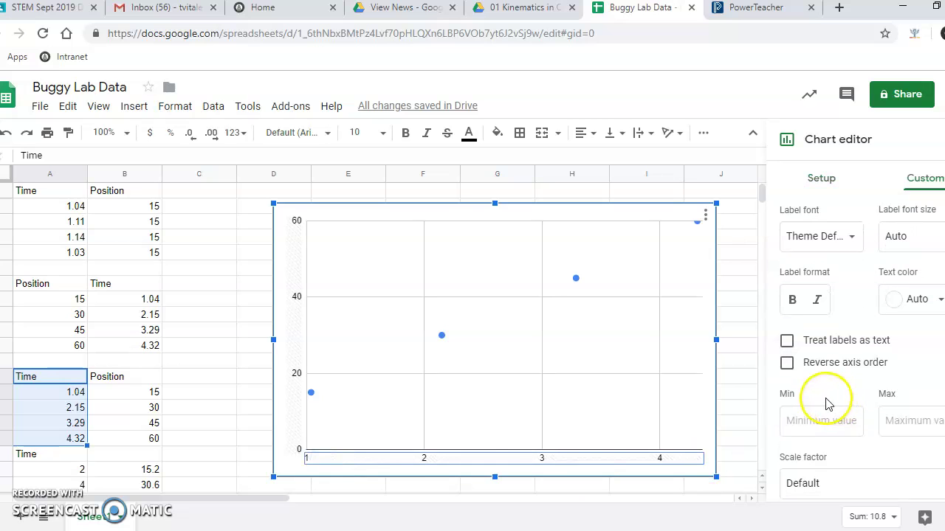
key(BackSpace)
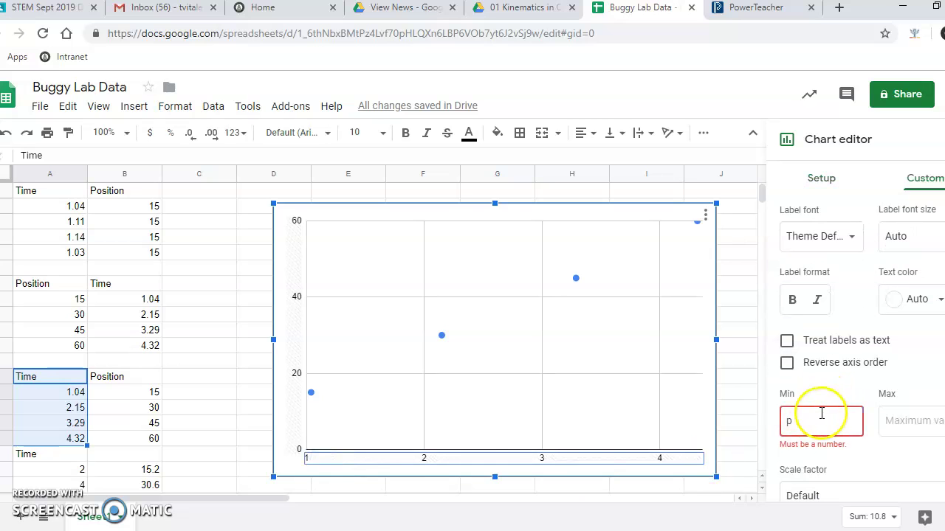
click(890, 446)
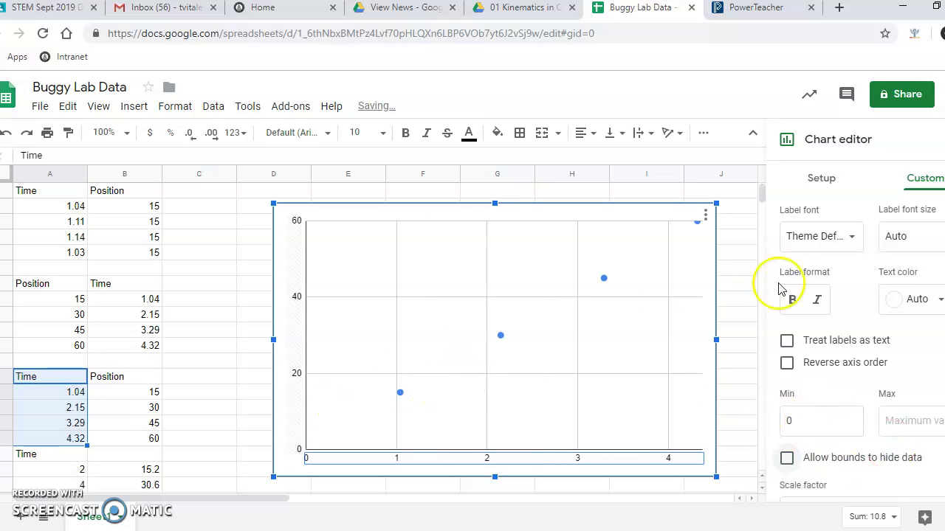
- Add a linear trendline to the scatter chart's Position series
scroll(920, 234, up, 2)
click(818, 329)
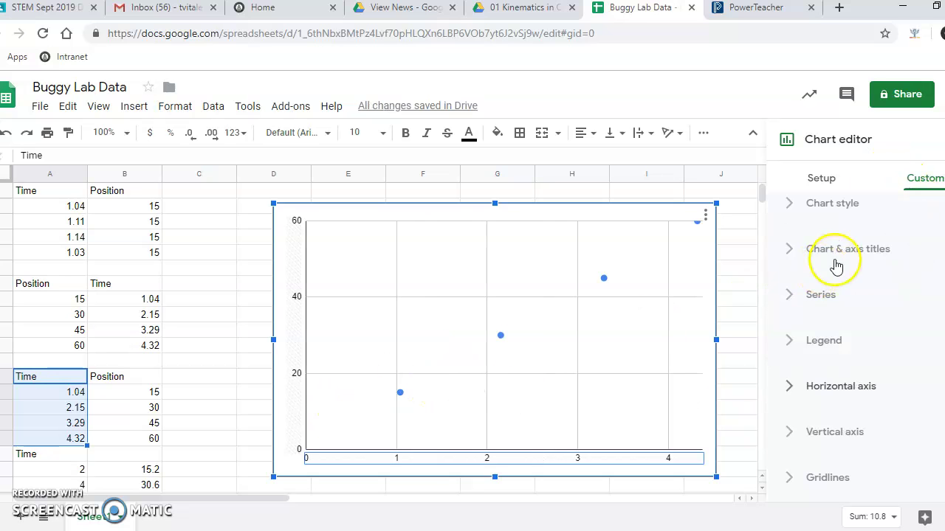
click(821, 295)
scroll(829, 347, down, 3)
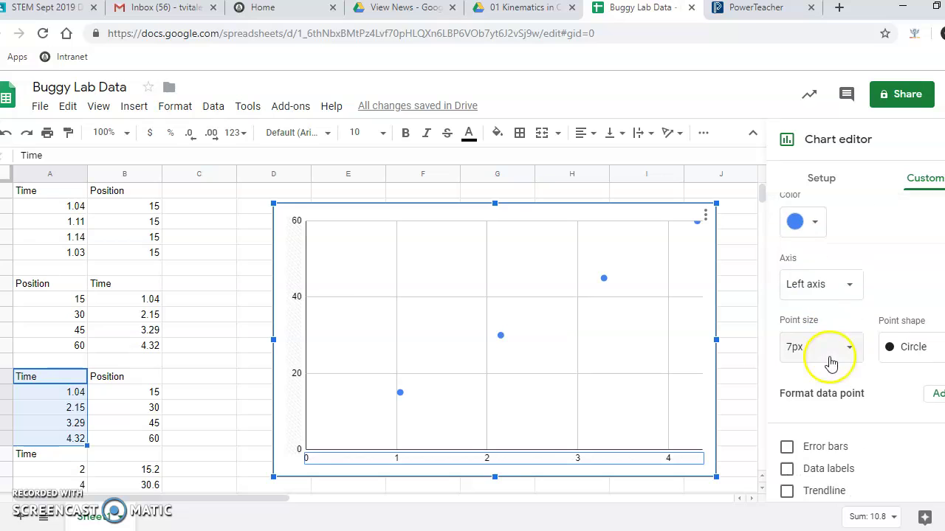
click(786, 416)
- Label the trendline with its equation and move the chart slightly up and farther from the tables
scroll(804, 391, down, 3)
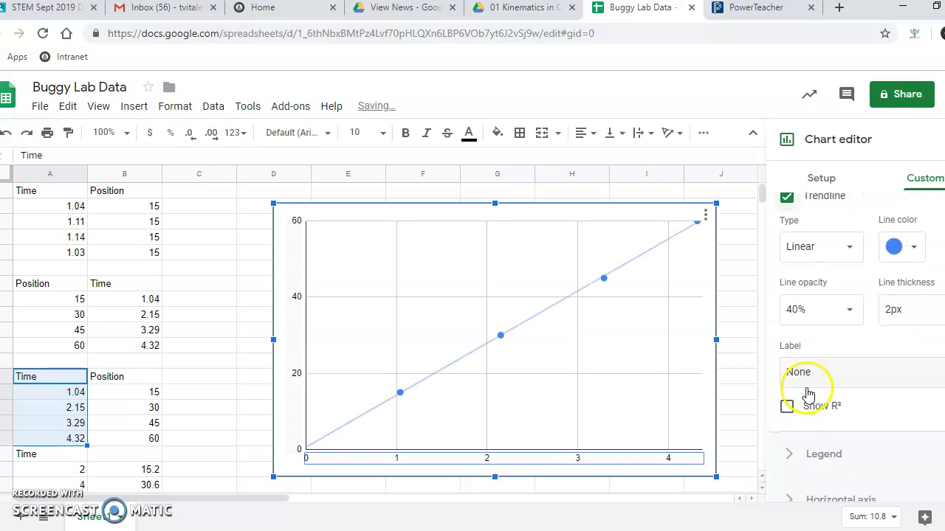
click(831, 369)
click(807, 418)
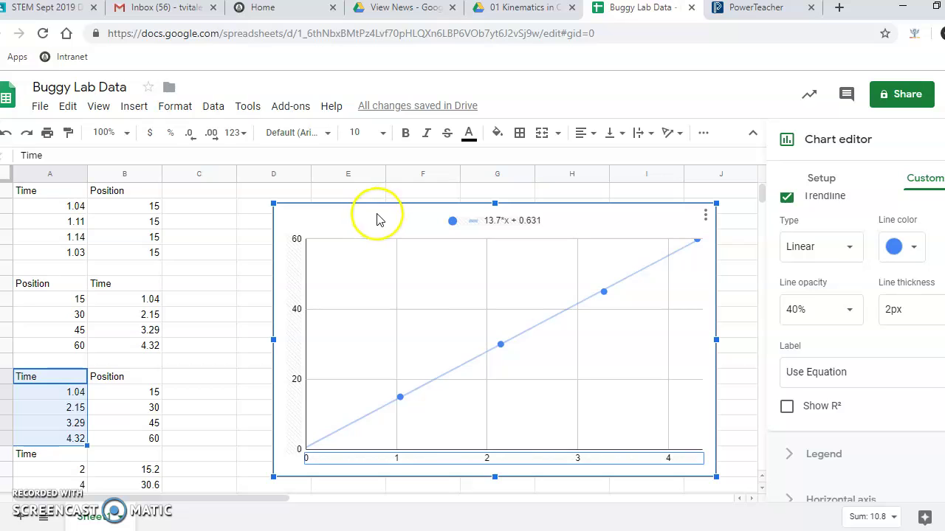
drag(393, 222, 418, 207)
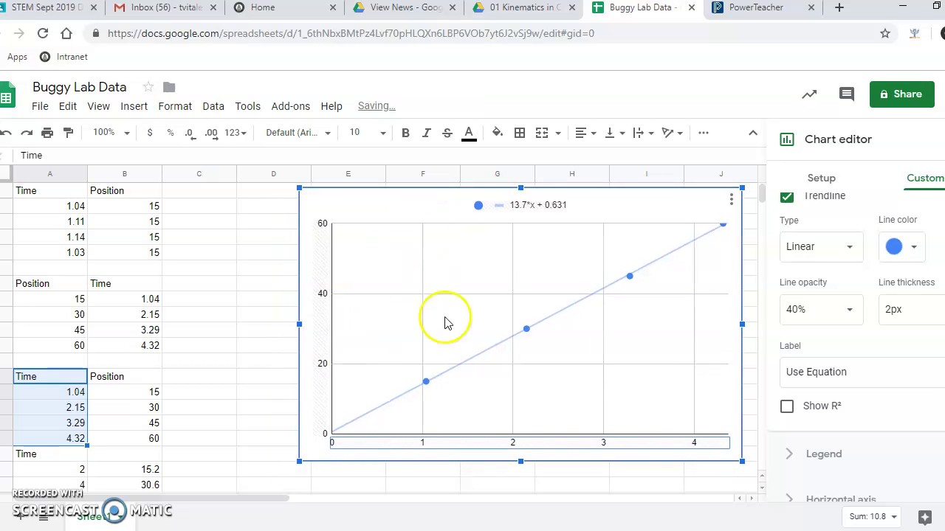
- Insert a chart from the lower Time table, A18:B22, and check its chart style settings
scroll(275, 344, down, 1)
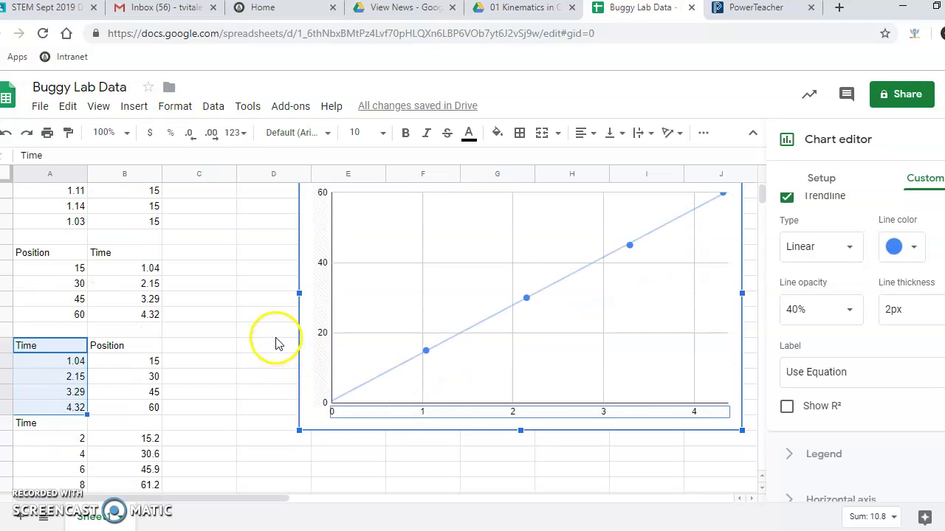
scroll(275, 345, down, 2)
click(199, 361)
drag(25, 347, 110, 410)
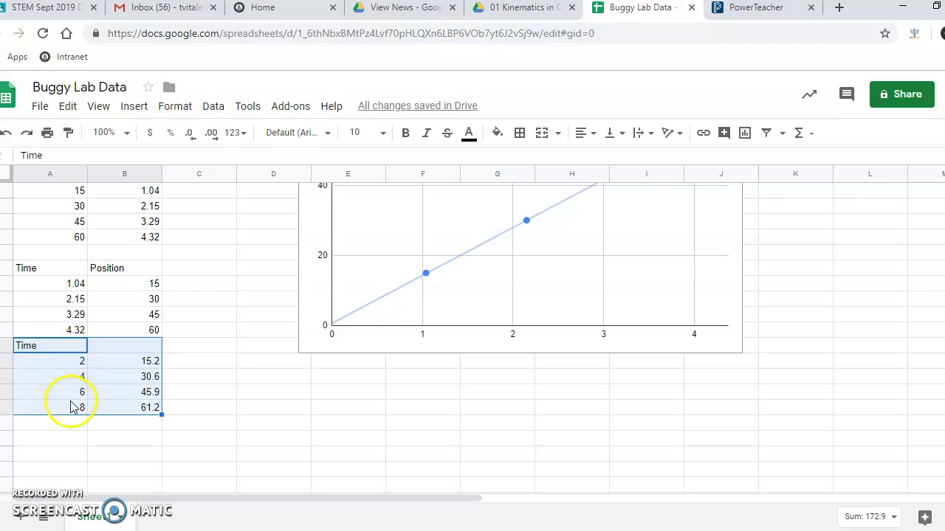
click(135, 107)
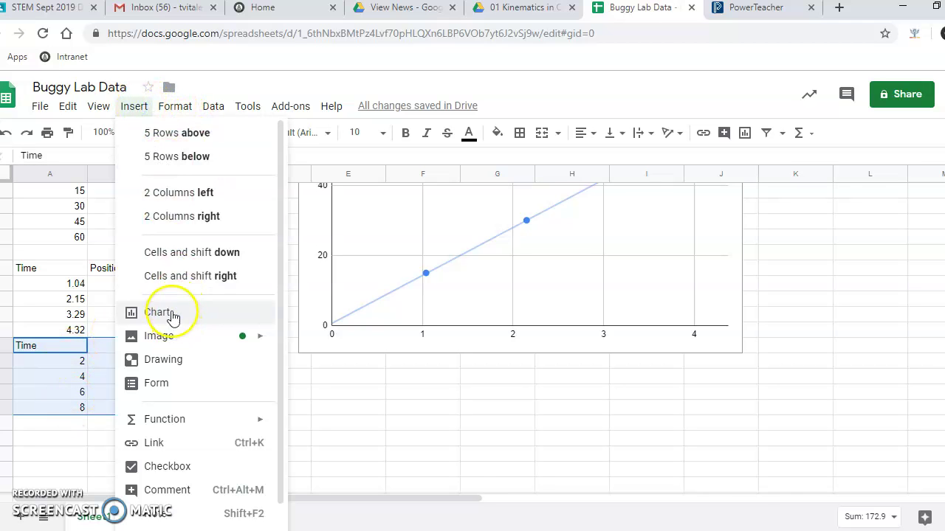
click(172, 315)
click(910, 180)
click(830, 203)
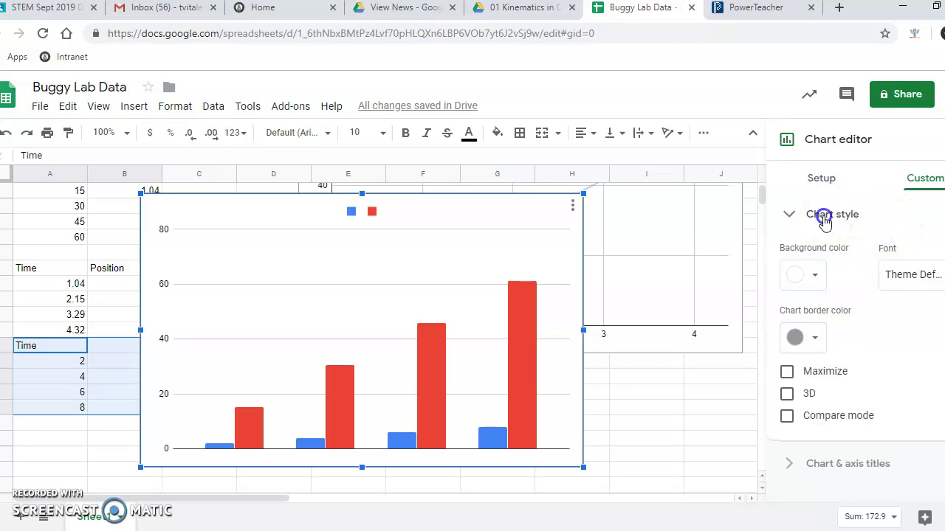
click(824, 219)
- Change the chart of A18:B22 to a scatter chart, and delete that chart from the sheet
click(834, 179)
click(792, 241)
scroll(810, 392, down, 5)
click(770, 358)
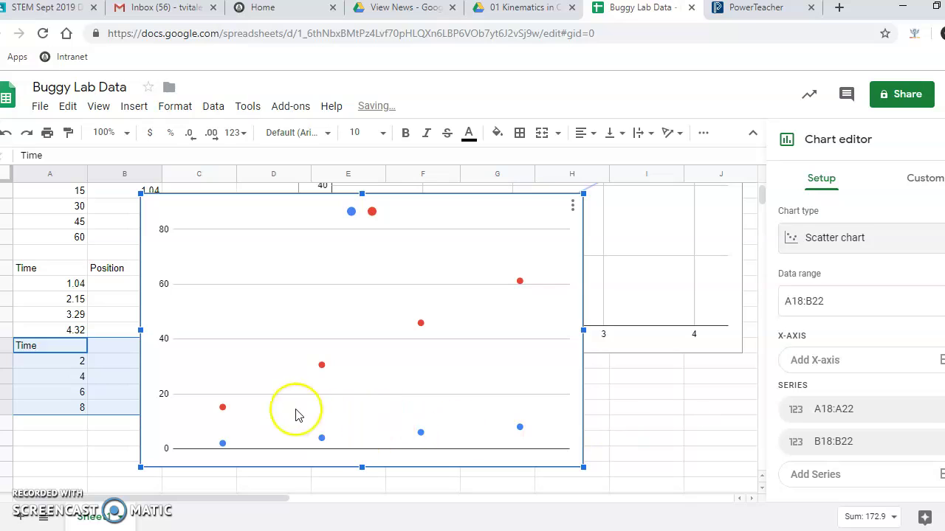
key(Delete)
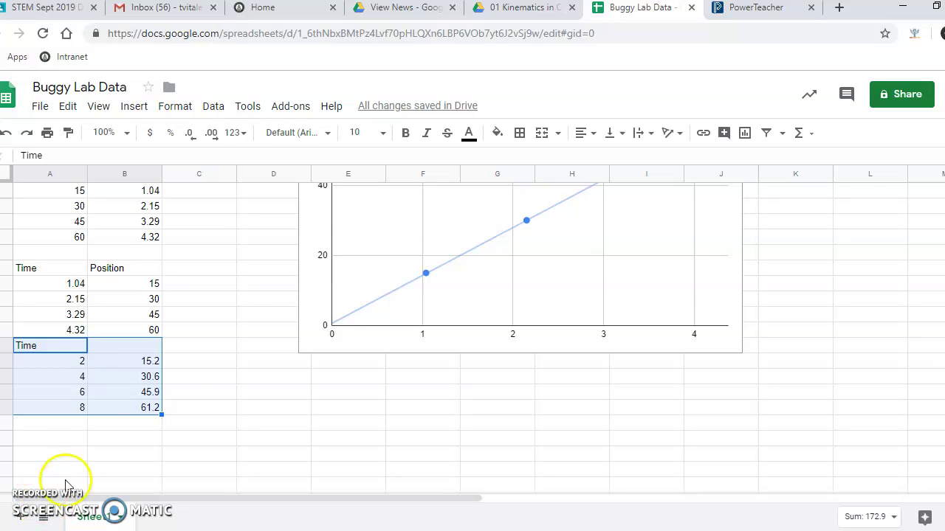
scroll(398, 307, up, 2)
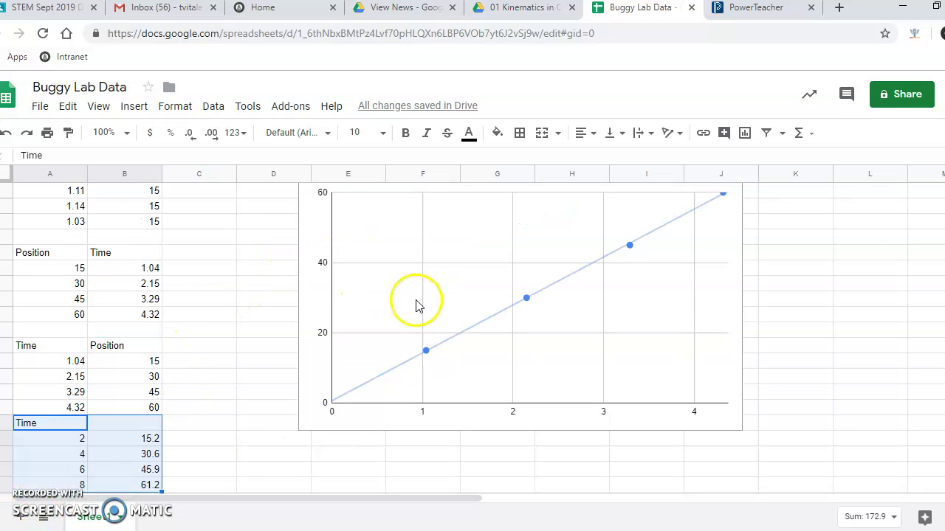